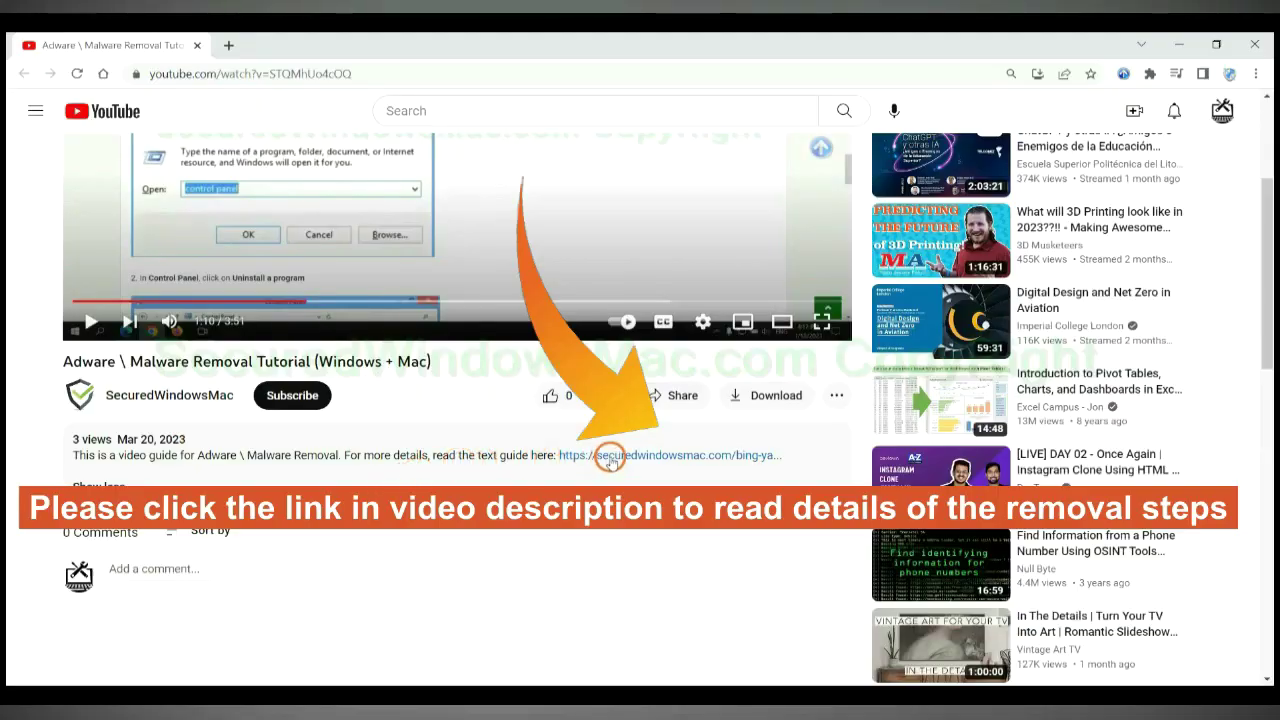
# Open the SecuredWindowsMac 'Bing \ Yahoo Redirect | Phishing Pop-up Ads' guide from the video description
pyautogui.click(610, 458)
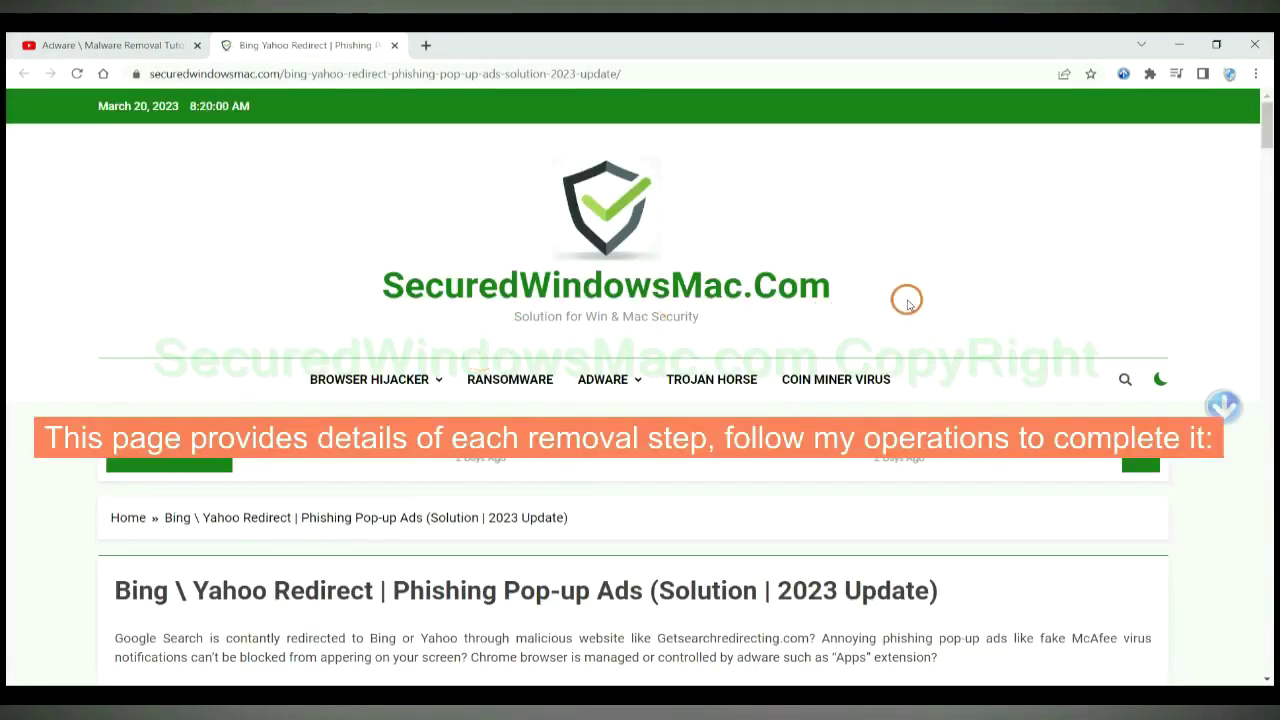
# Scroll the guide down to the Instant Automatic Removal section
pyautogui.scroll(-15, 906, 300)
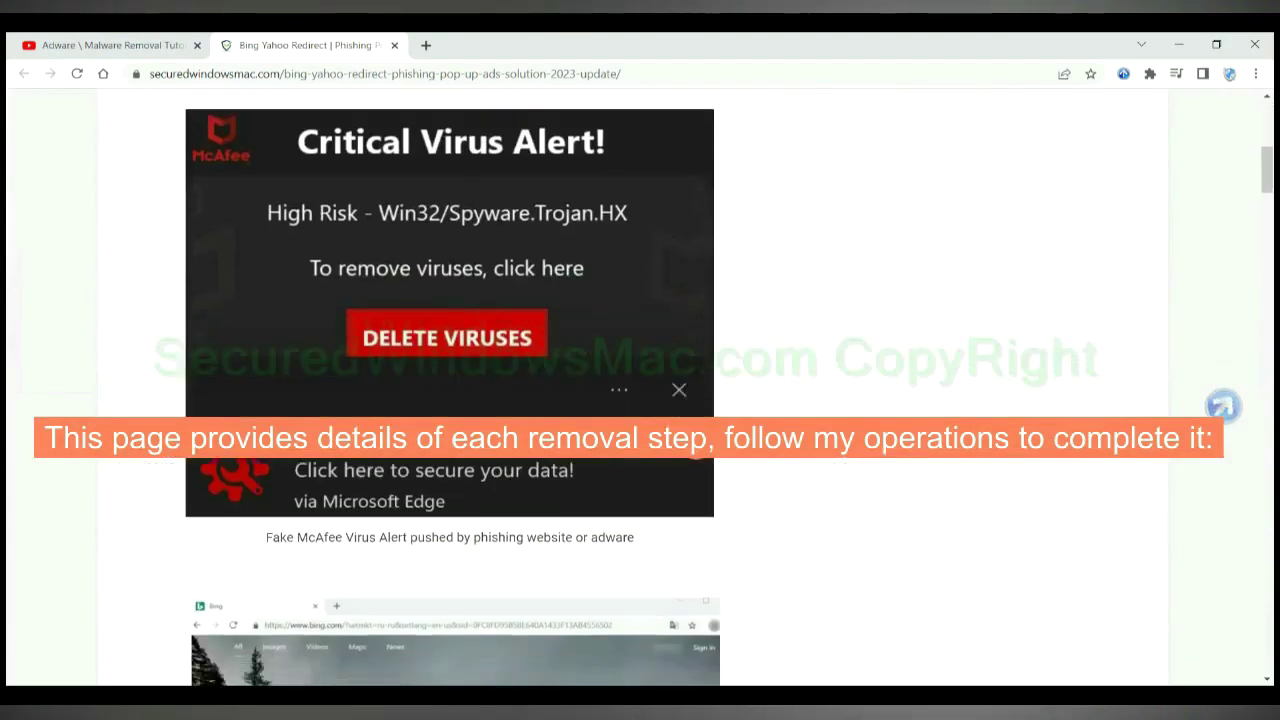
pyautogui.scroll(-4, 697, 448)
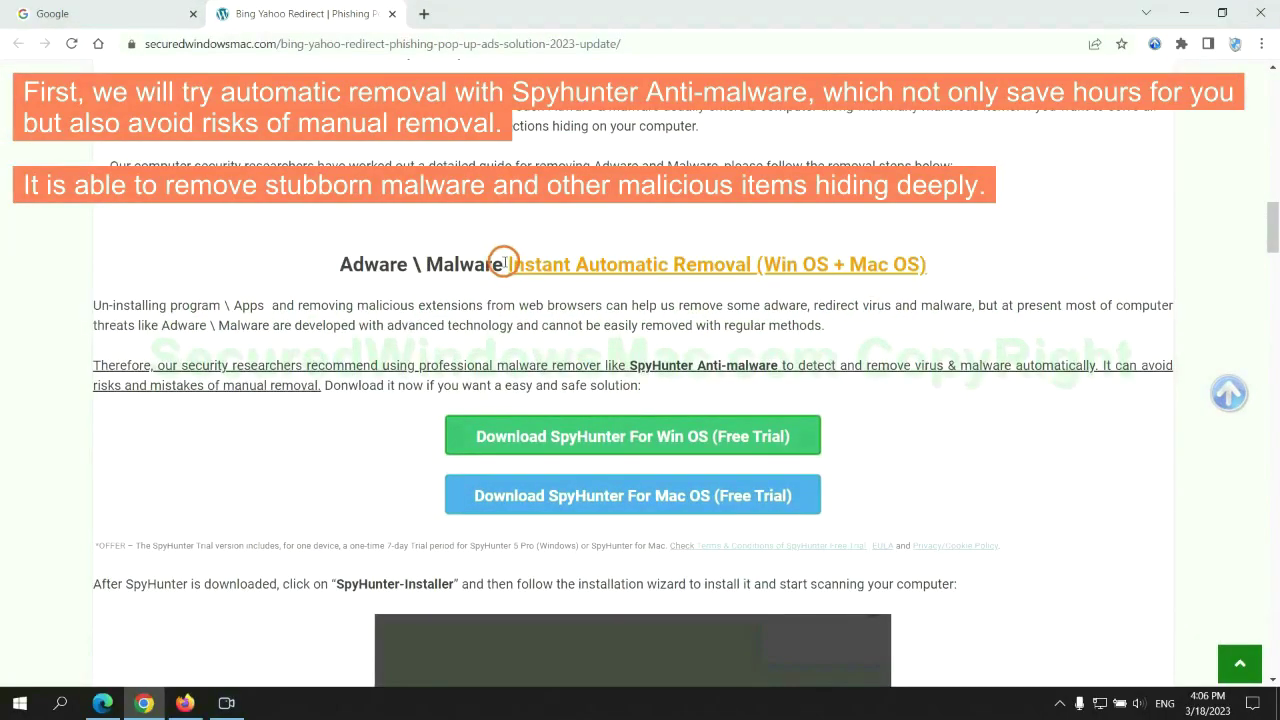
pyautogui.moveTo(505, 263); pyautogui.dragTo(748, 263)
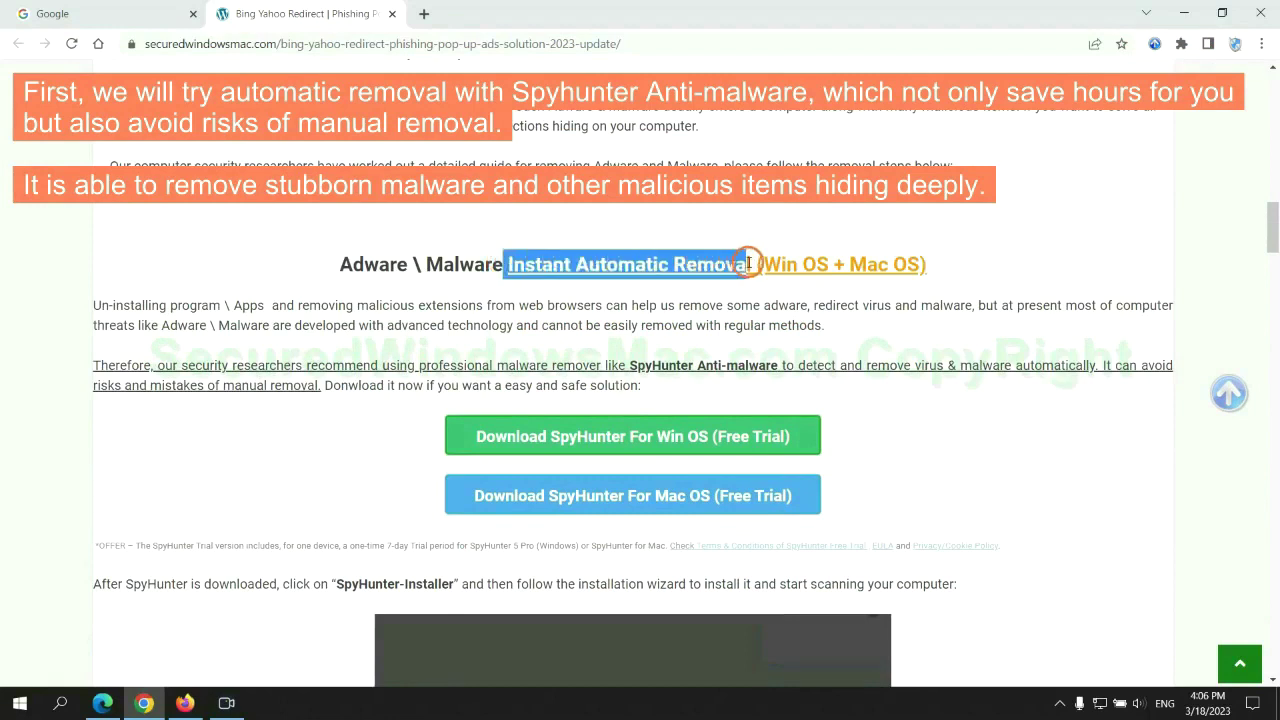
pyautogui.click(640, 222)
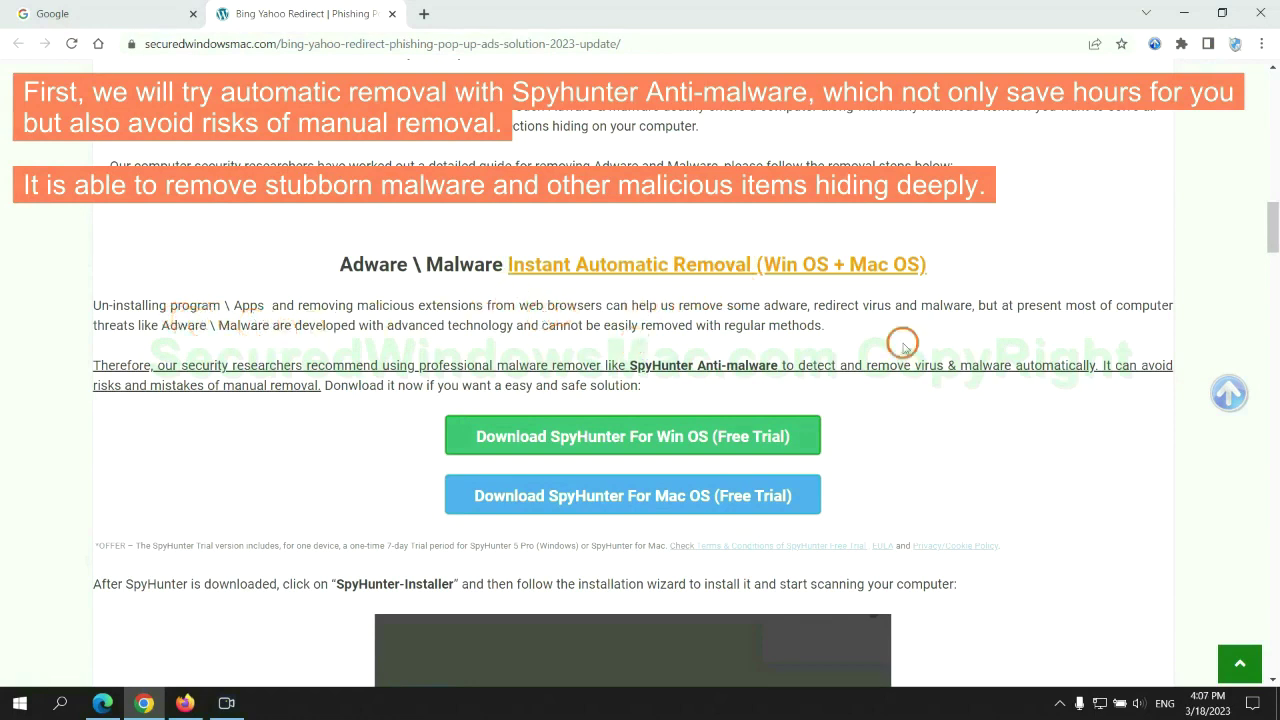
# Download SpyHunter-Installer.exe for Windows and keep the flagged download
pyautogui.scroll(-1, 403, 322)
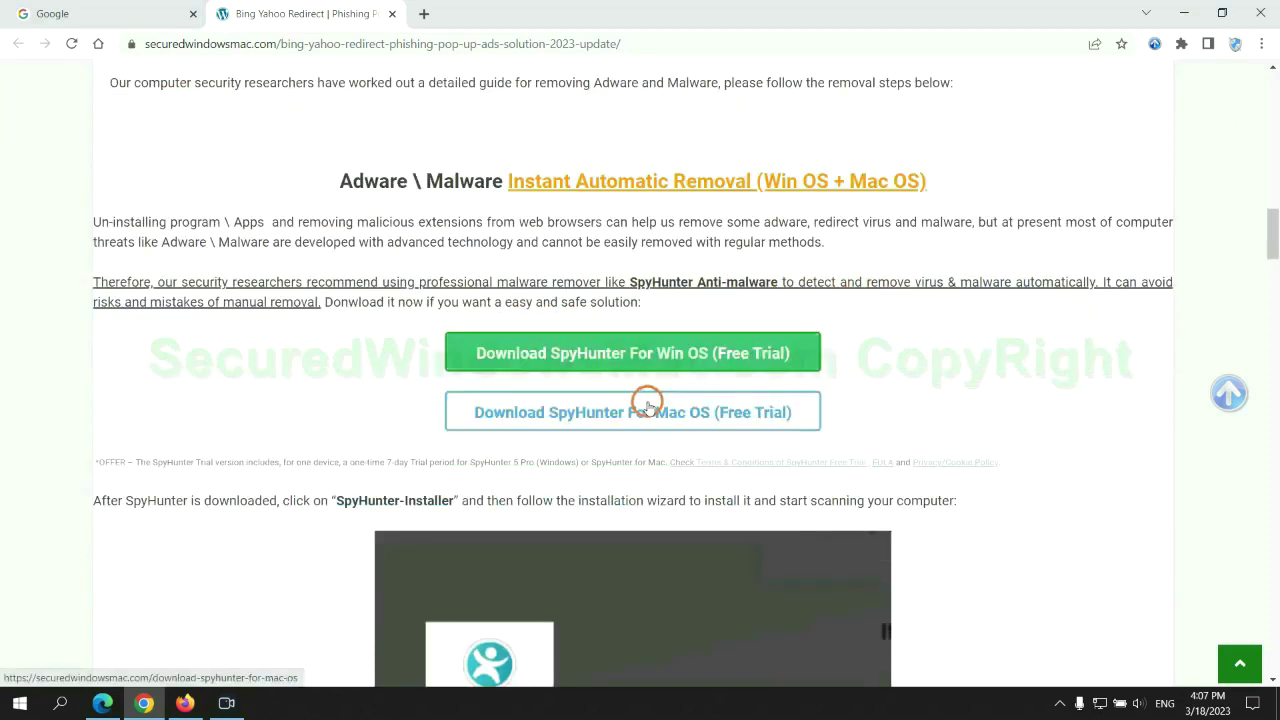
pyautogui.scroll(-1, 647, 403)
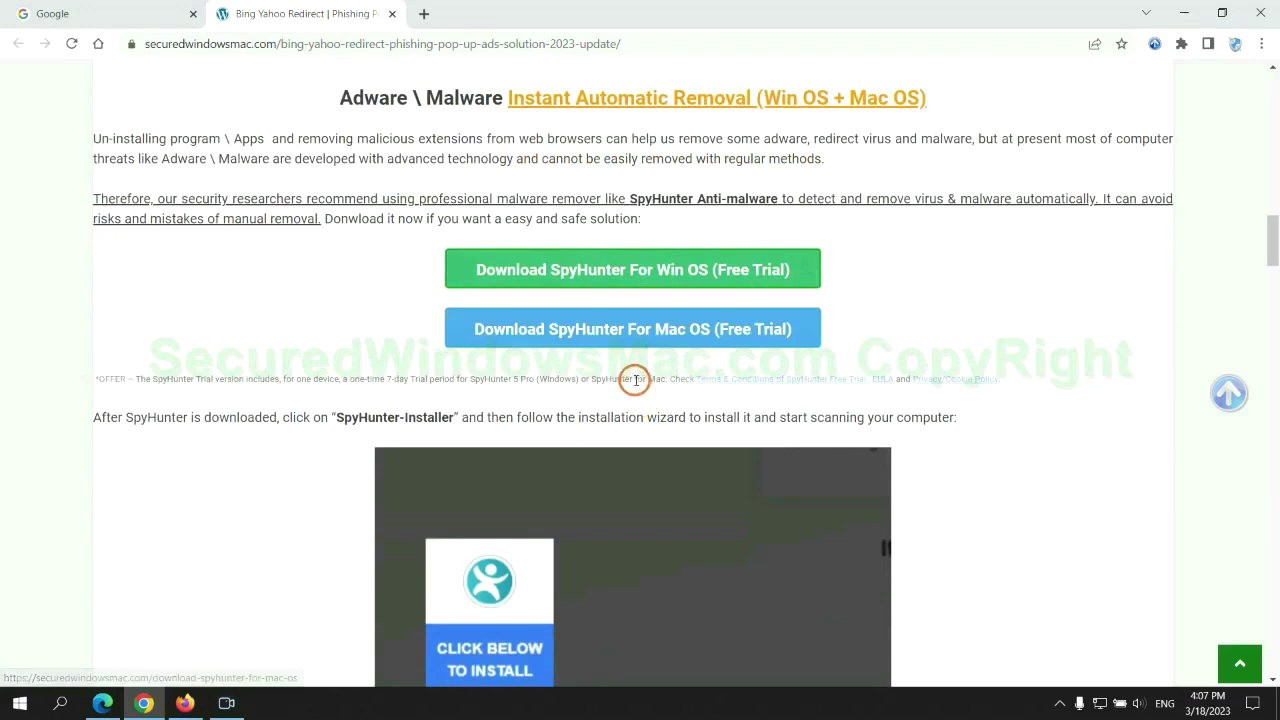
pyautogui.scroll(-1, 634, 300)
pyautogui.click(647, 194)
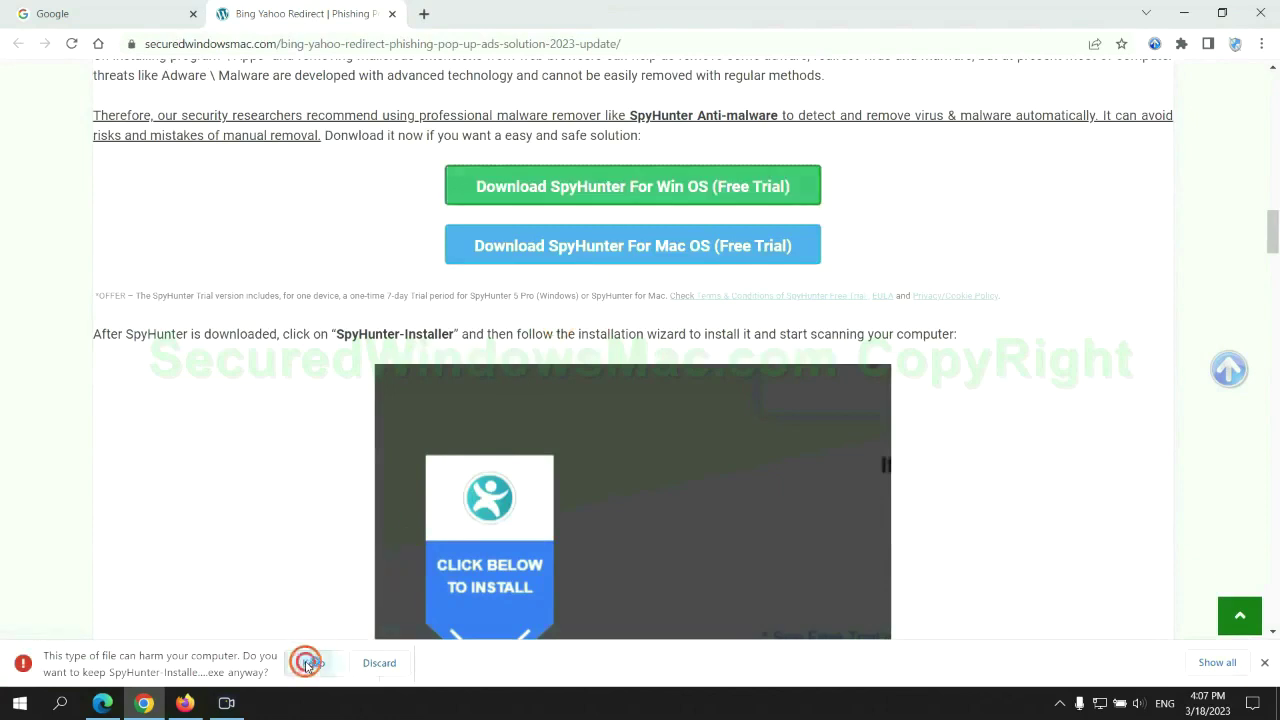
pyautogui.click(310, 662)
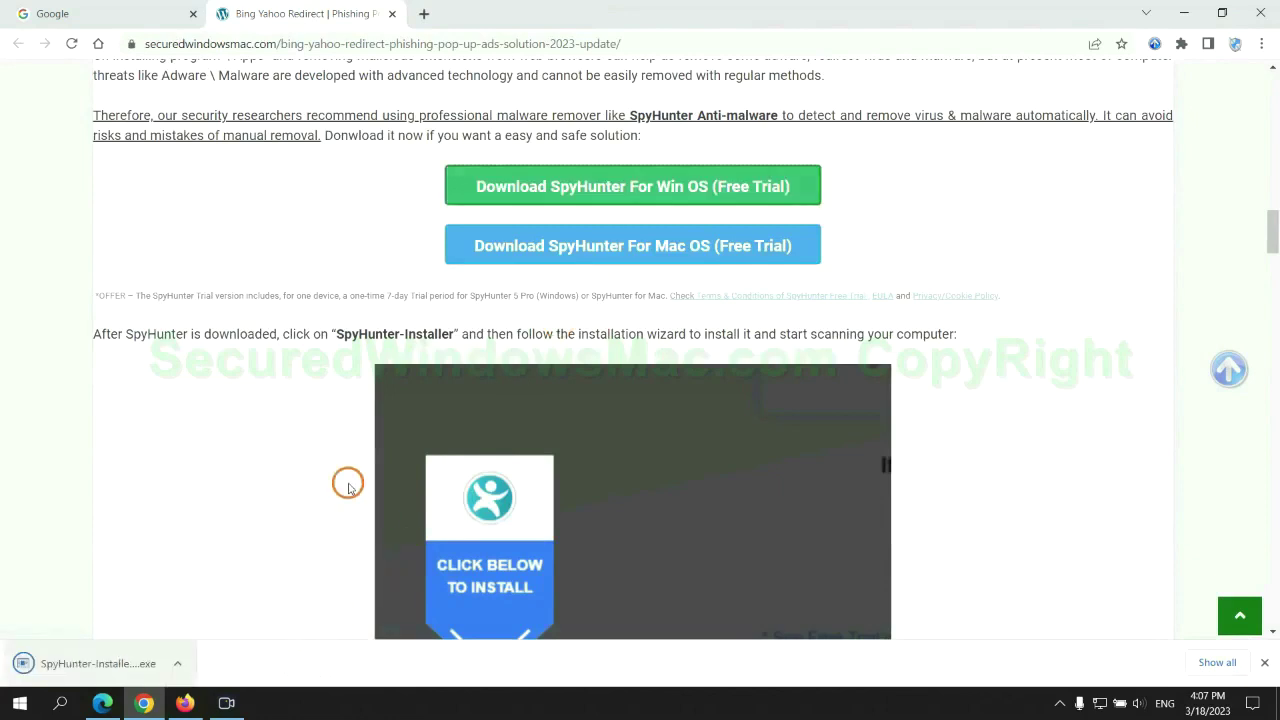
# Launch SpyHunter-Installer.exe and accept the EULA and Privacy Policy to install SpyHunter 5
pyautogui.click(122, 664)
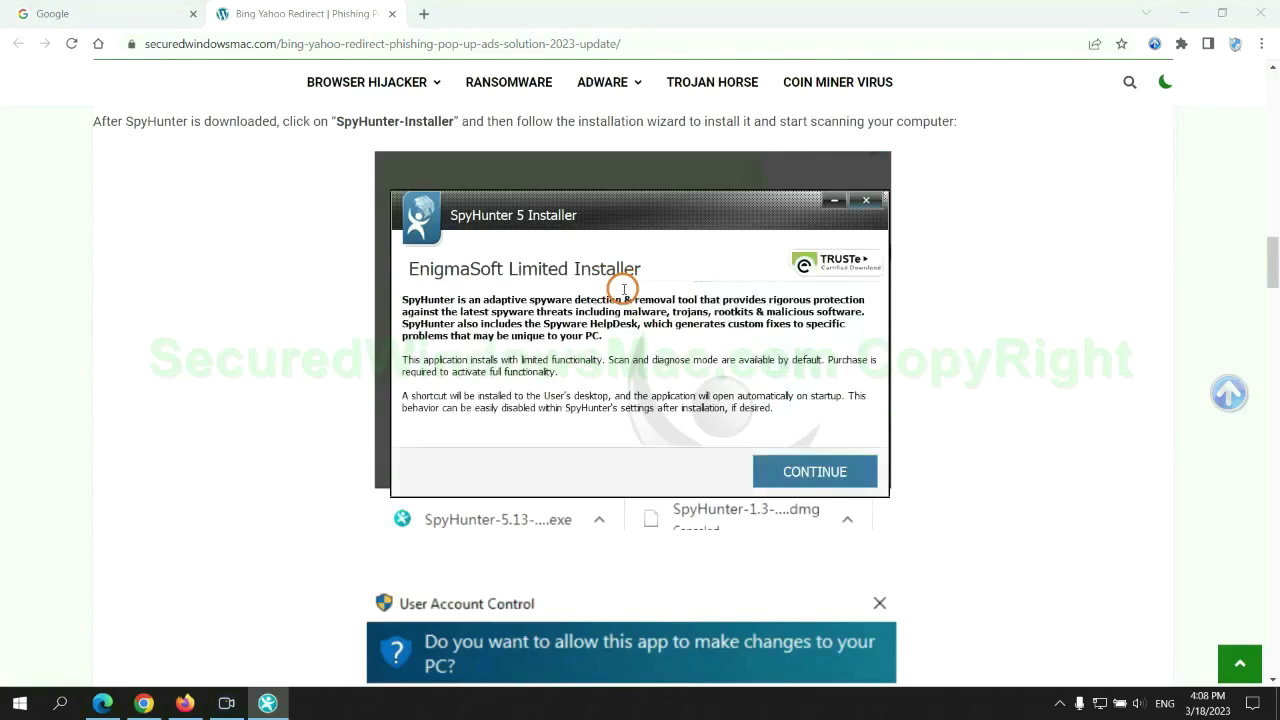
pyautogui.click(841, 470)
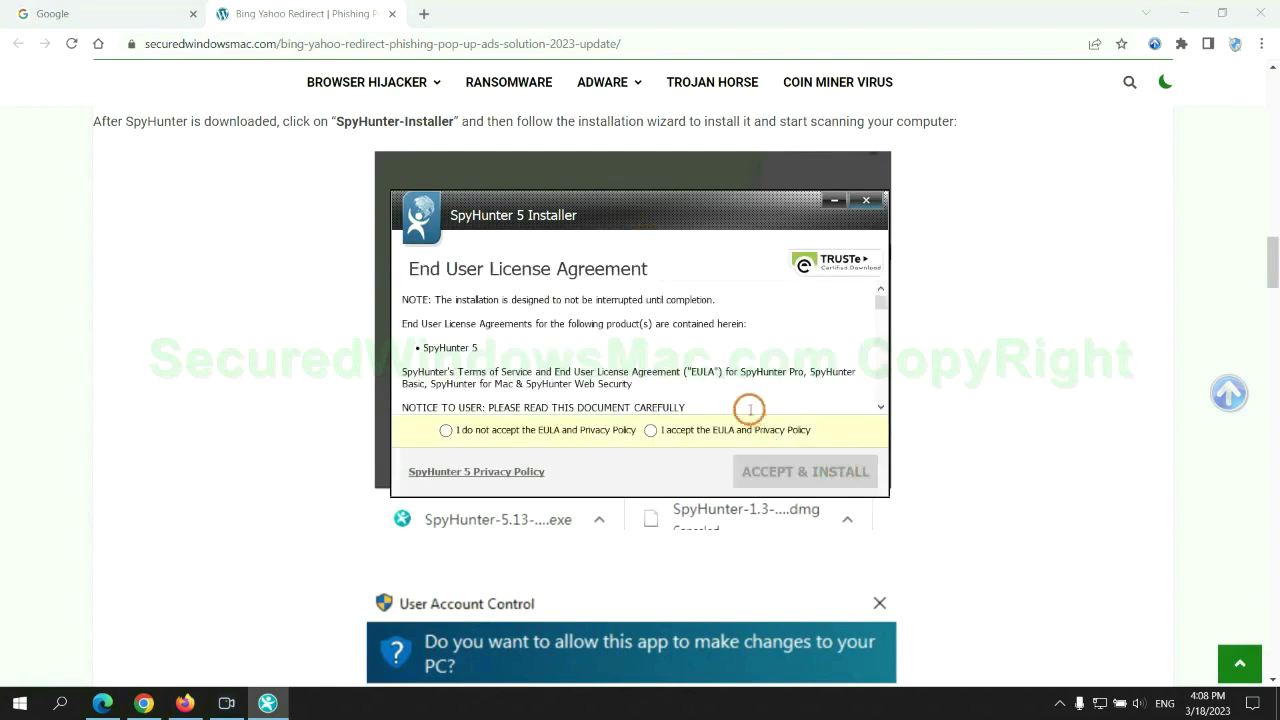
pyautogui.click(650, 430)
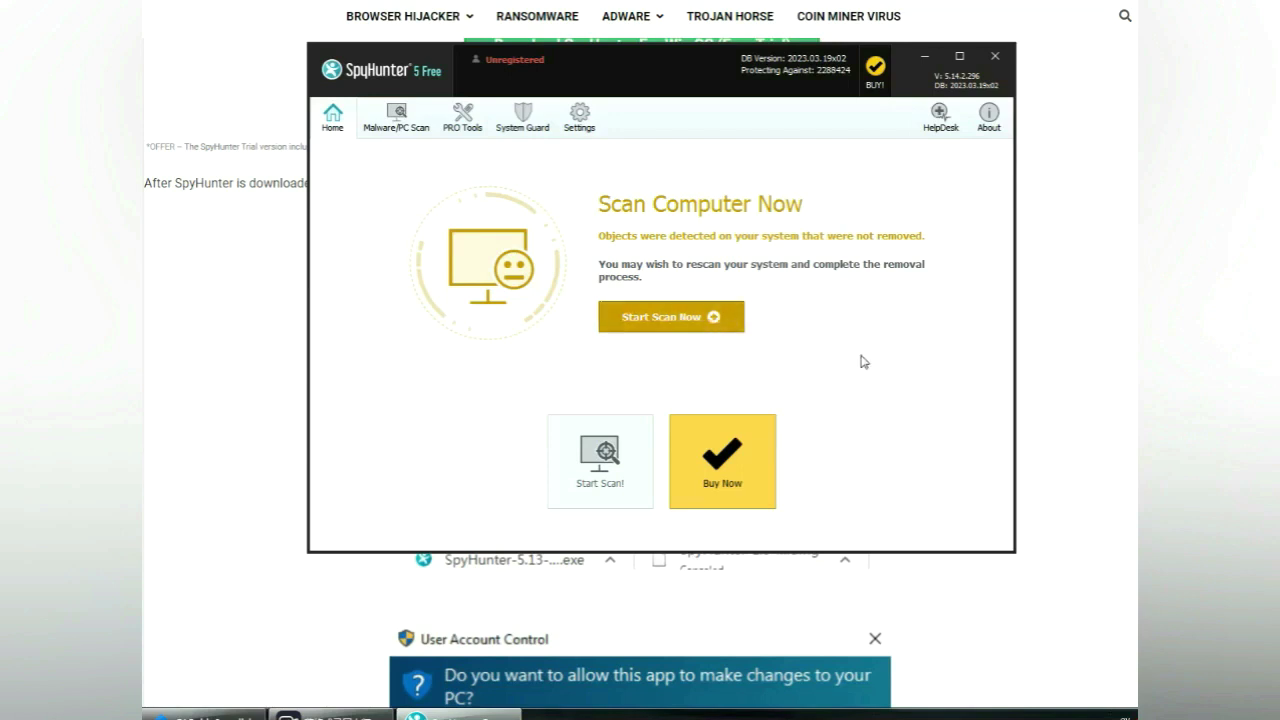
# Scan the computer, which finds 703 security issues, and choose the FREE Trial (7-Days)
pyautogui.click(671, 316)
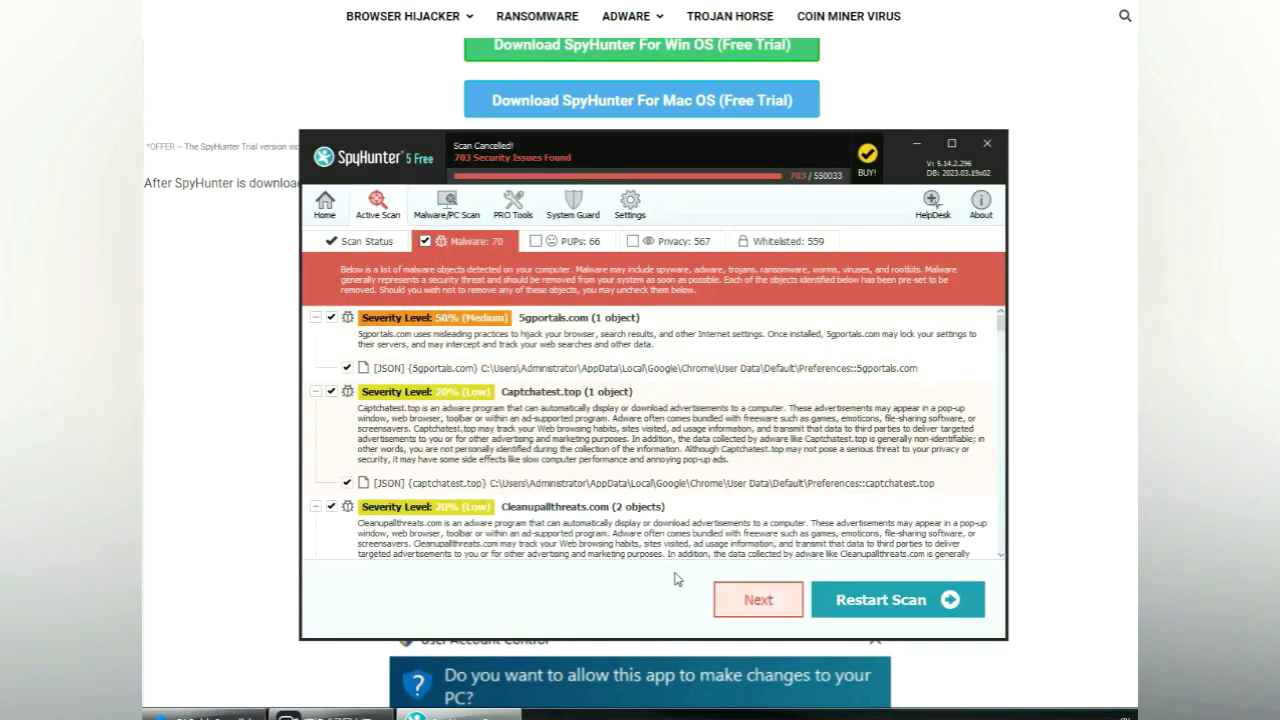
pyautogui.click(783, 606)
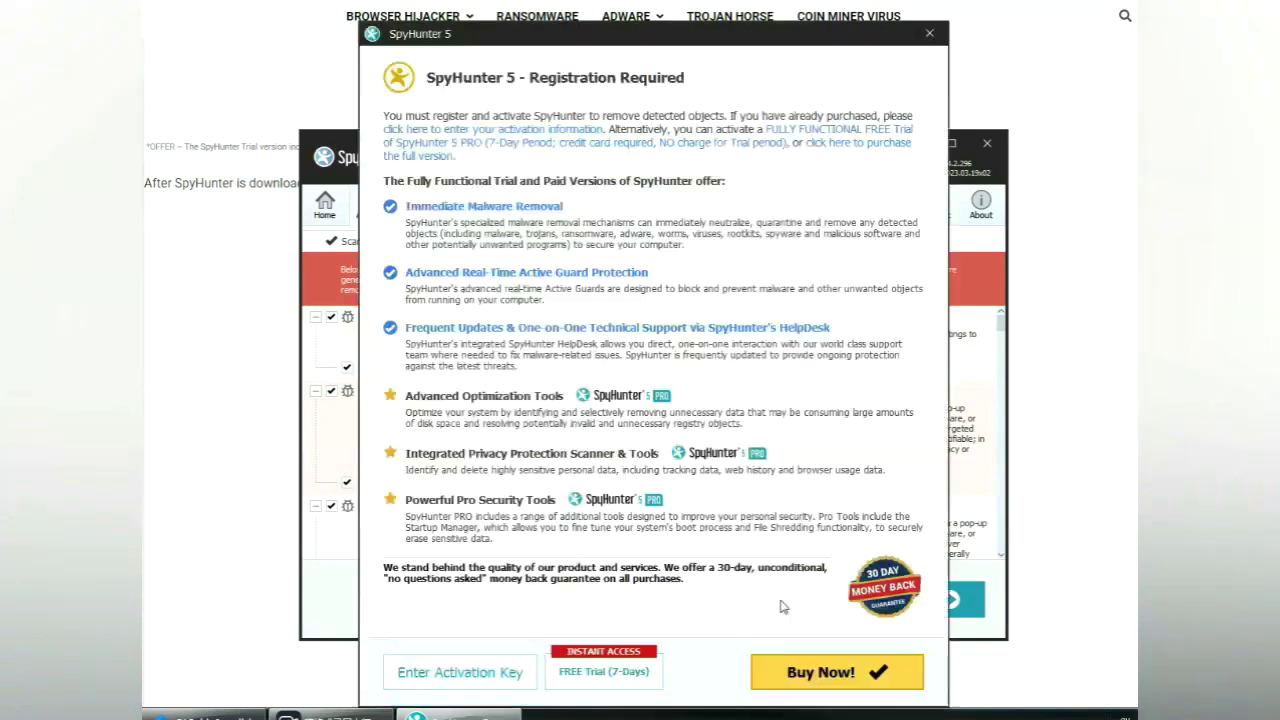
pyautogui.click(604, 672)
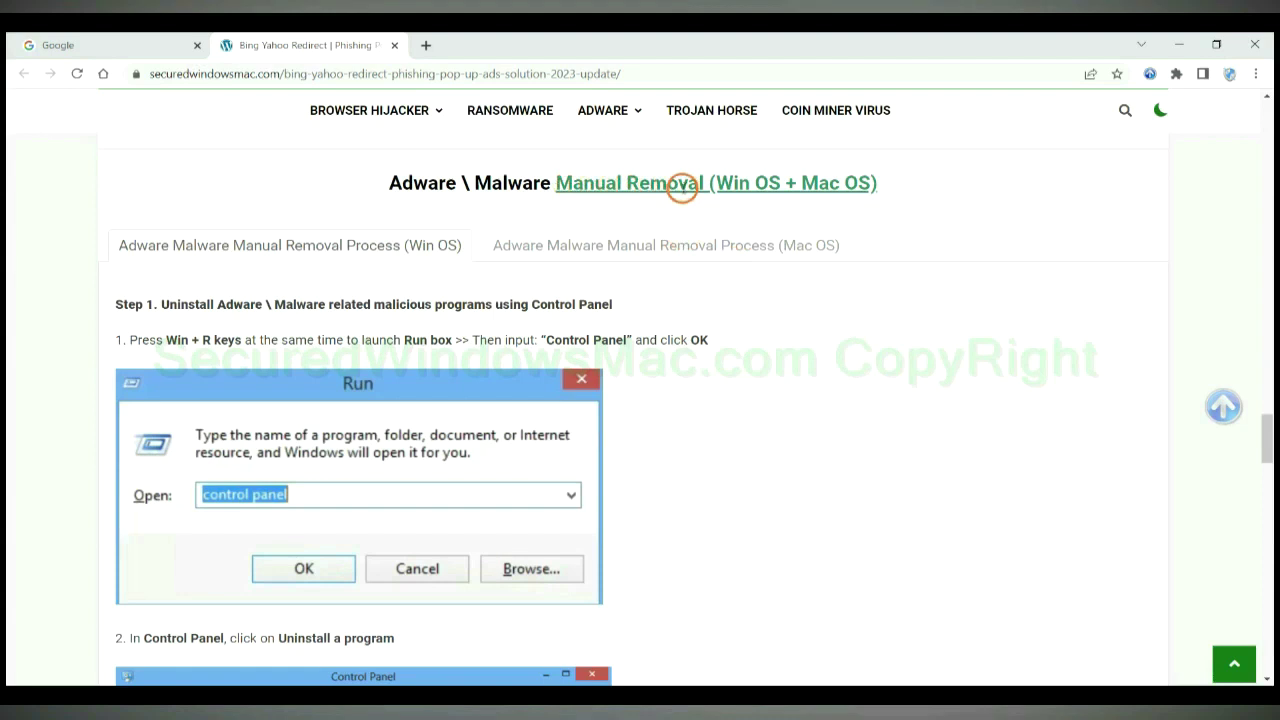
# Compare the guide's Win OS and Mac OS manual removal instructions, viewing the Mac OS steps
pyautogui.moveTo(716, 183); pyautogui.dragTo(778, 183)
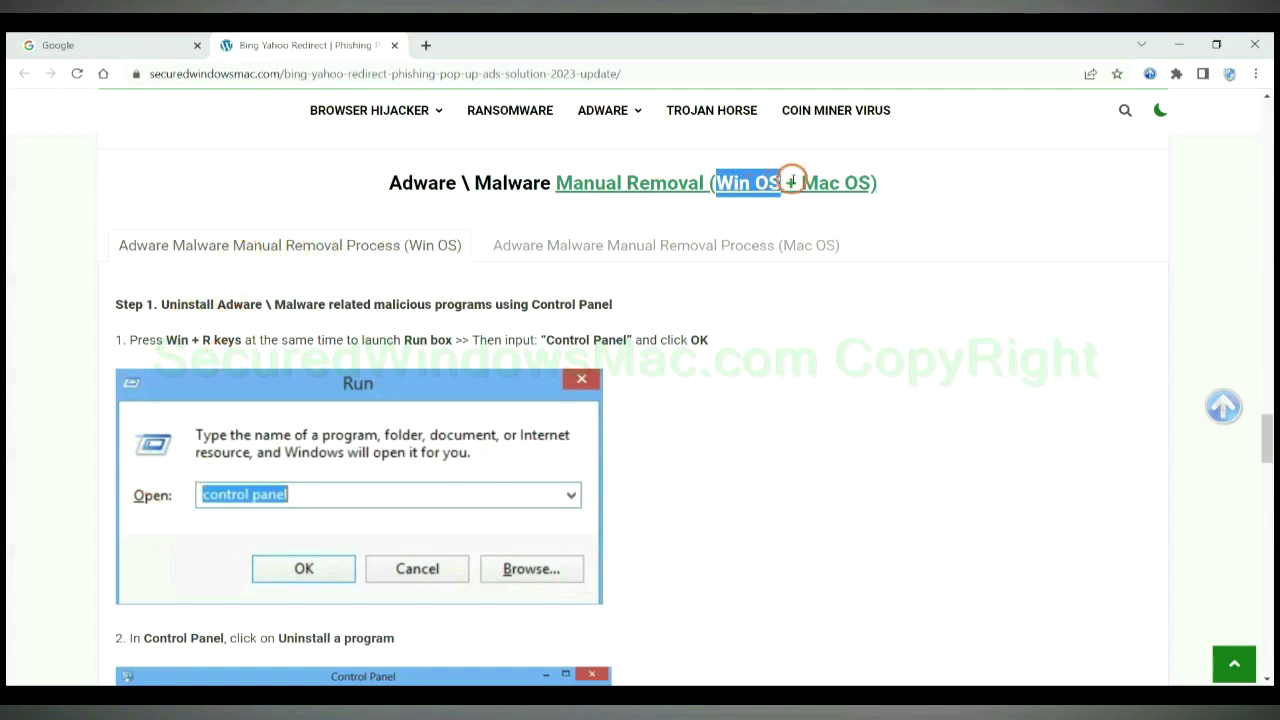
pyautogui.moveTo(801, 183); pyautogui.dragTo(871, 183)
pyautogui.click(657, 243)
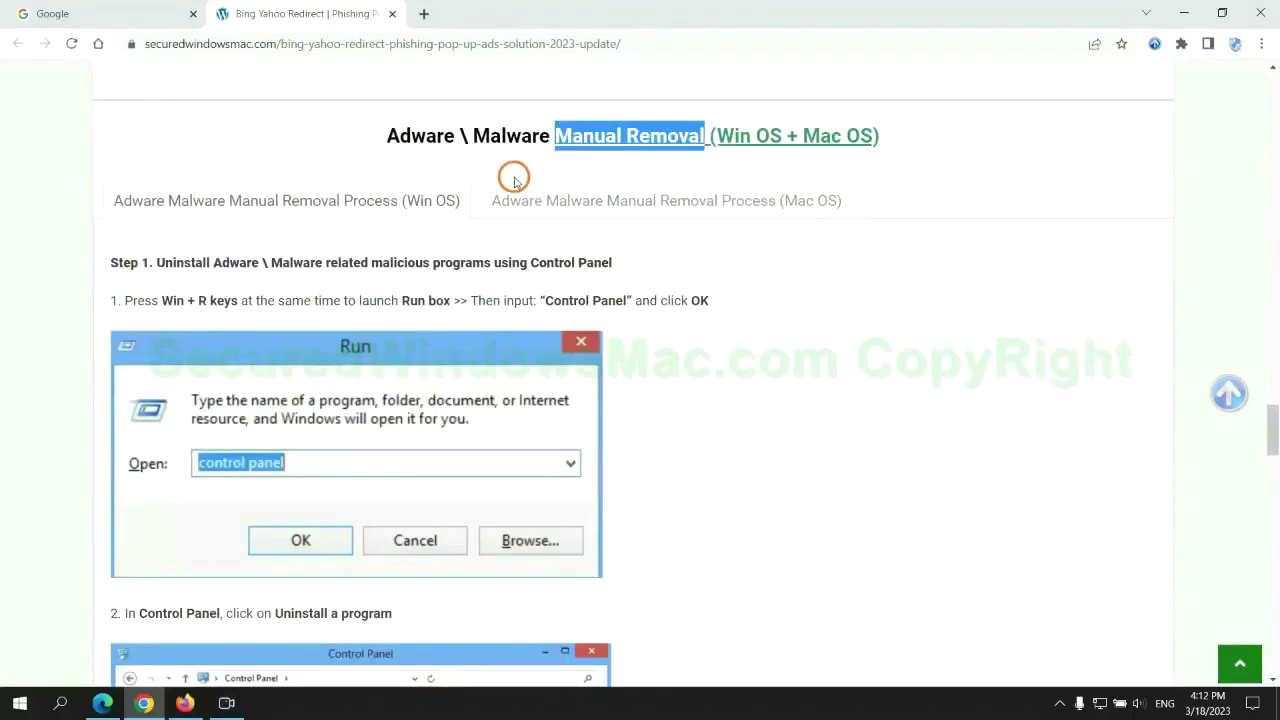
# Bring up Step 1 on uninstalling malicious programs through Control Panel
pyautogui.scroll(3, 510, 295)
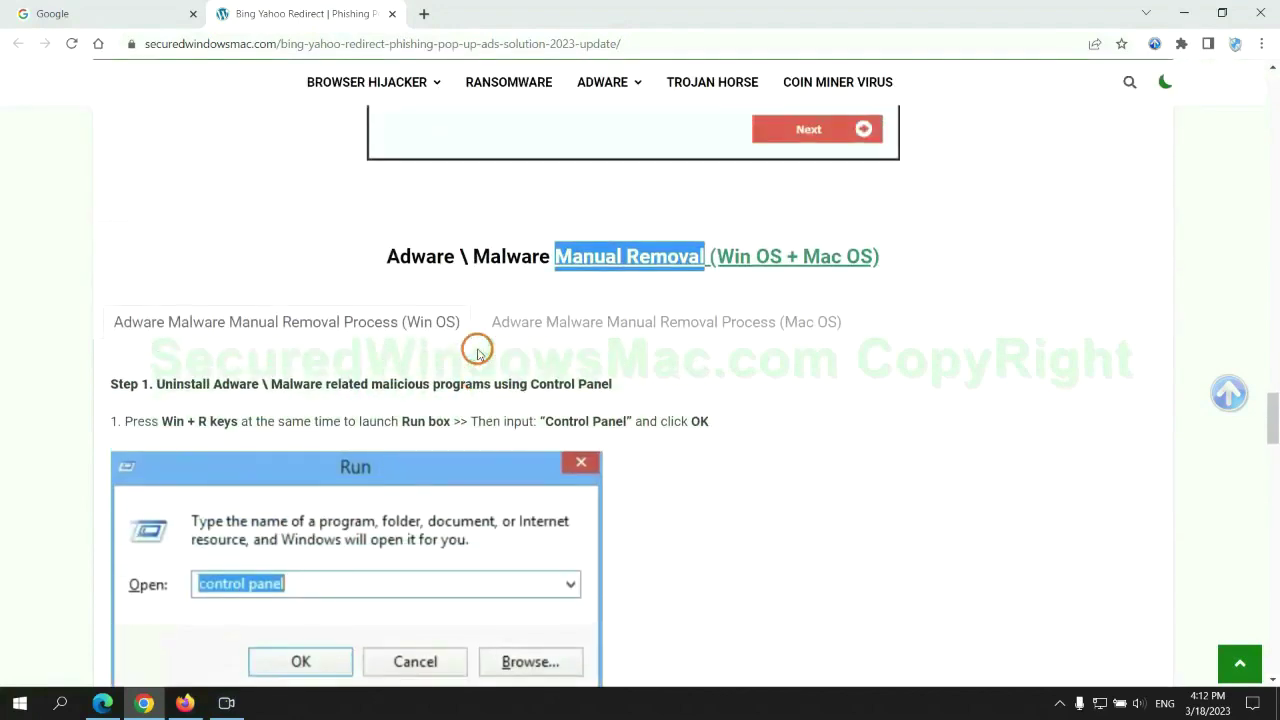
pyautogui.scroll(-2, 391, 329)
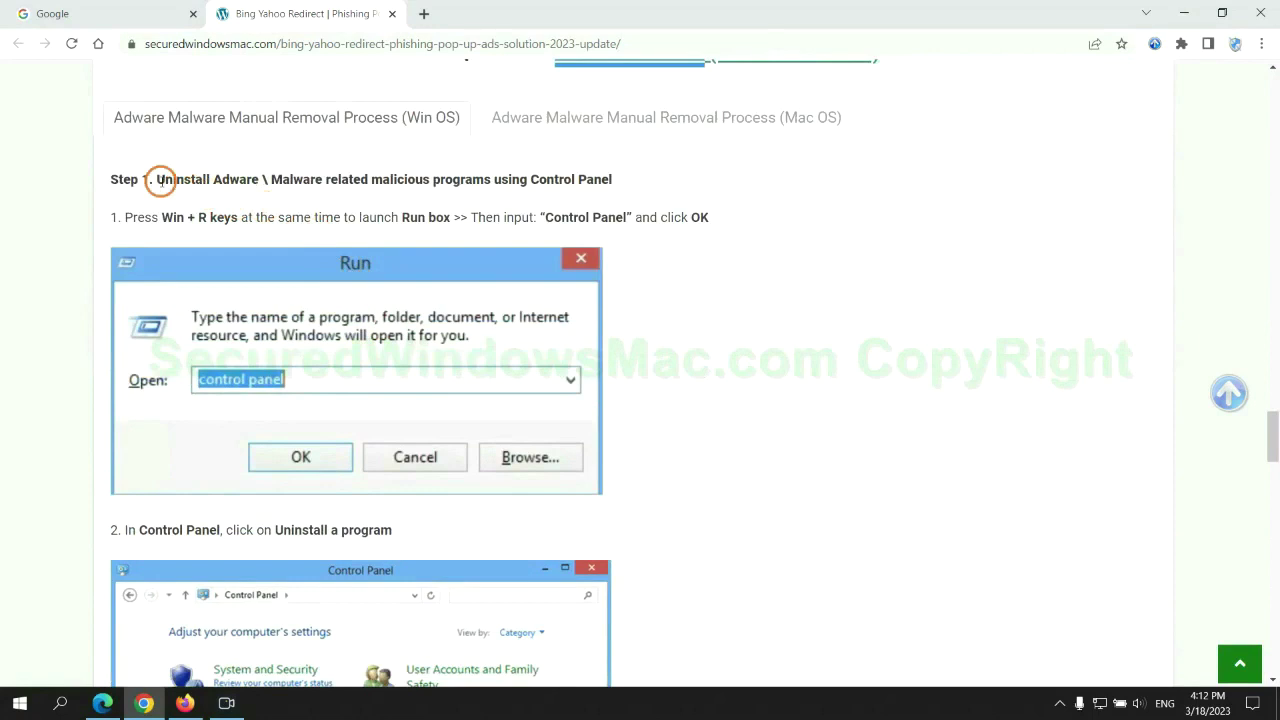
pyautogui.moveTo(157, 184); pyautogui.dragTo(491, 184)
pyautogui.click(851, 260)
pyautogui.scroll(-2, 795, 262)
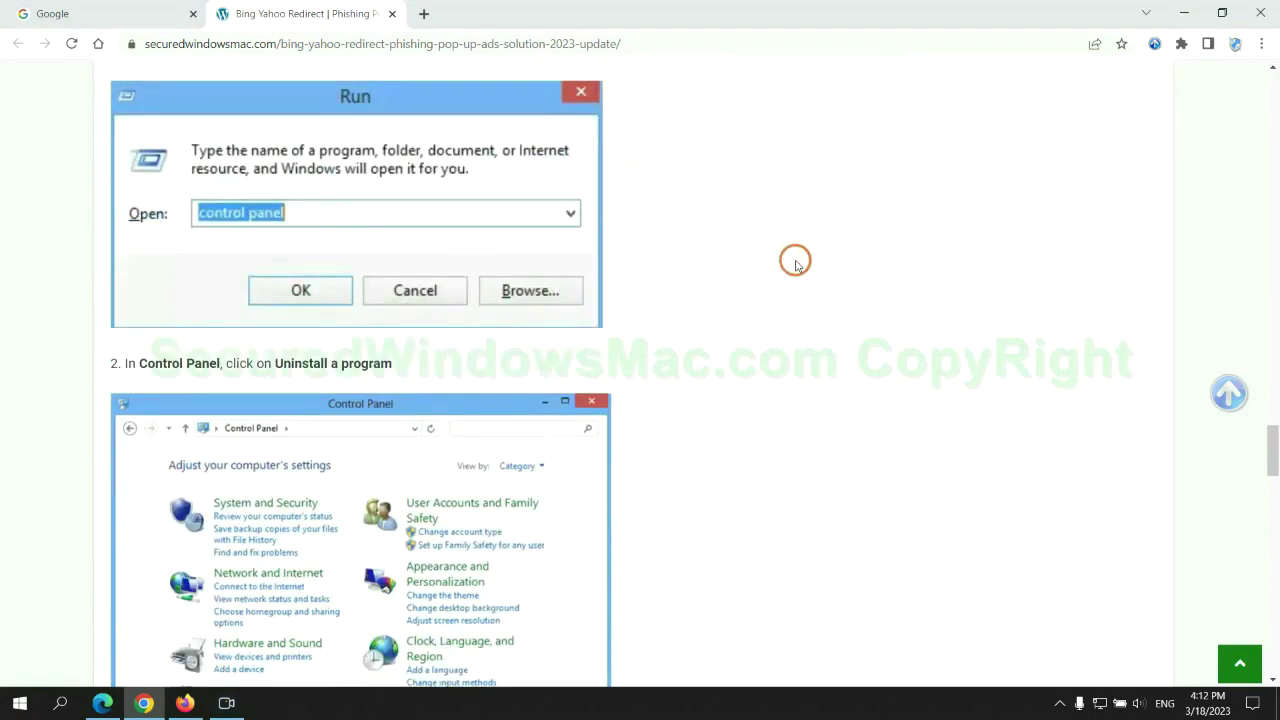
# Run 'control panel' and check Lantern 6.10.5's uninstall option in Programs and Features
pyautogui.press('super+r')
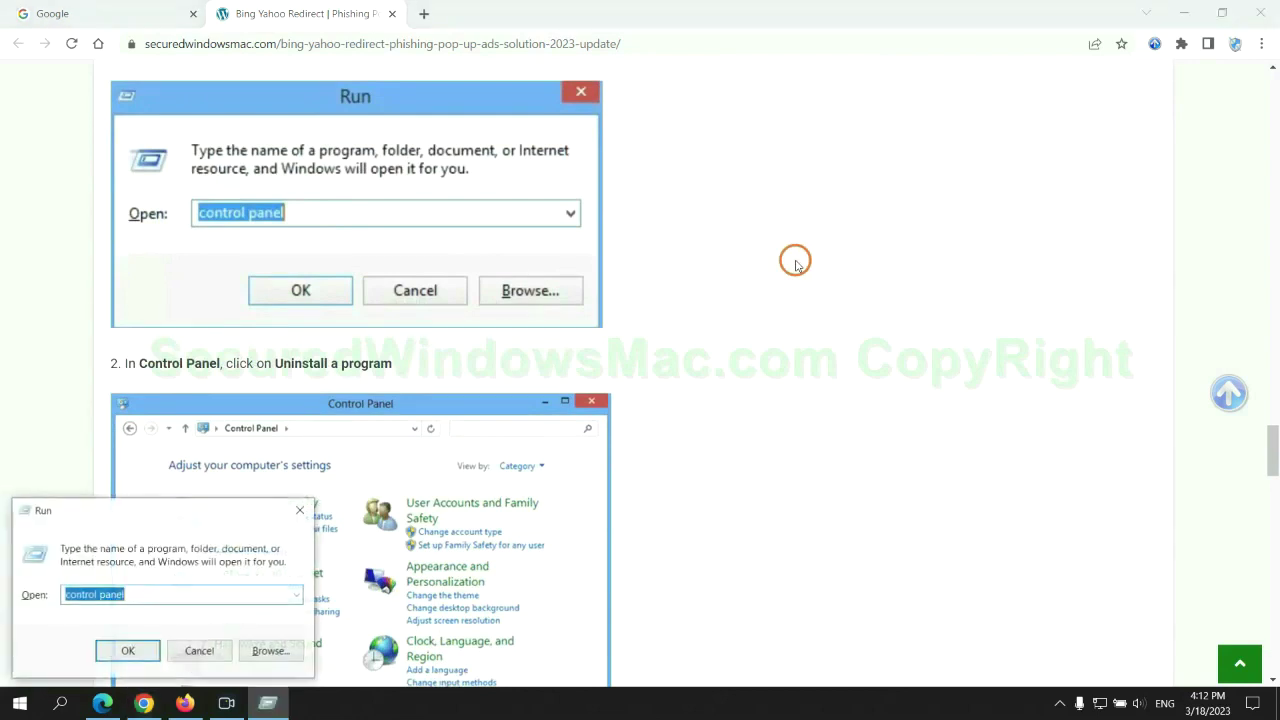
pyautogui.write('cont')
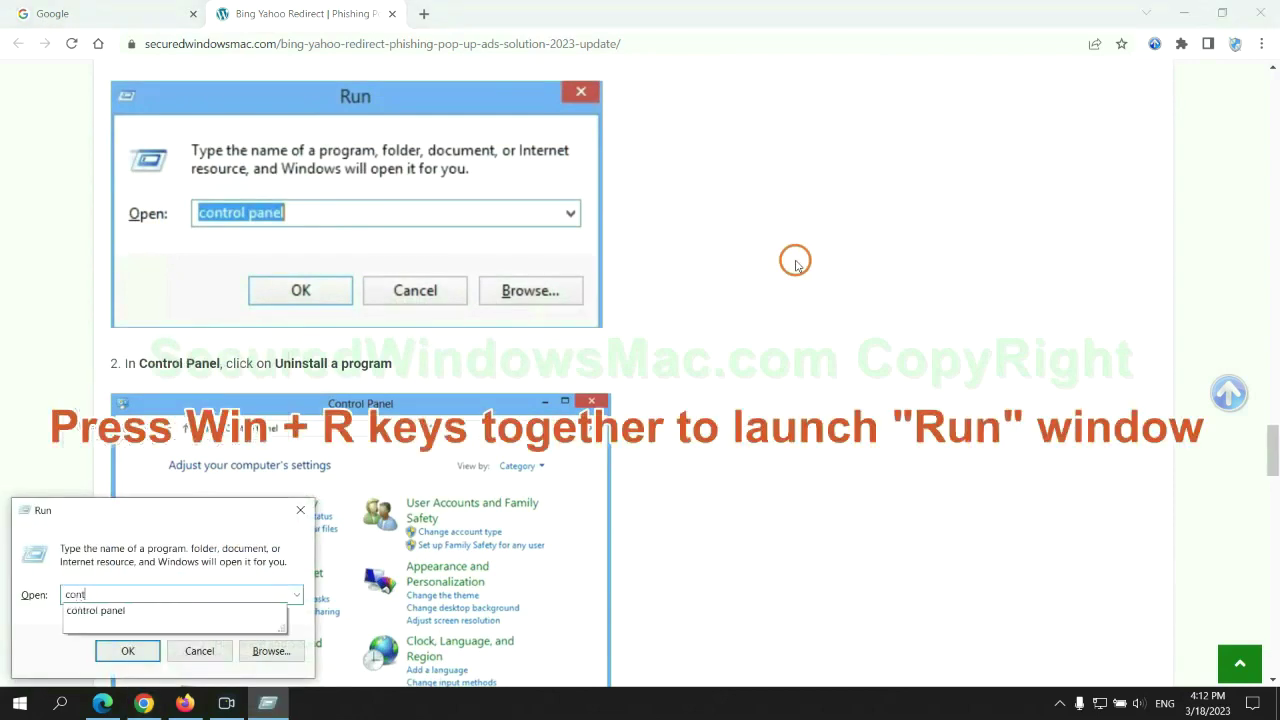
pyautogui.write('rol p')
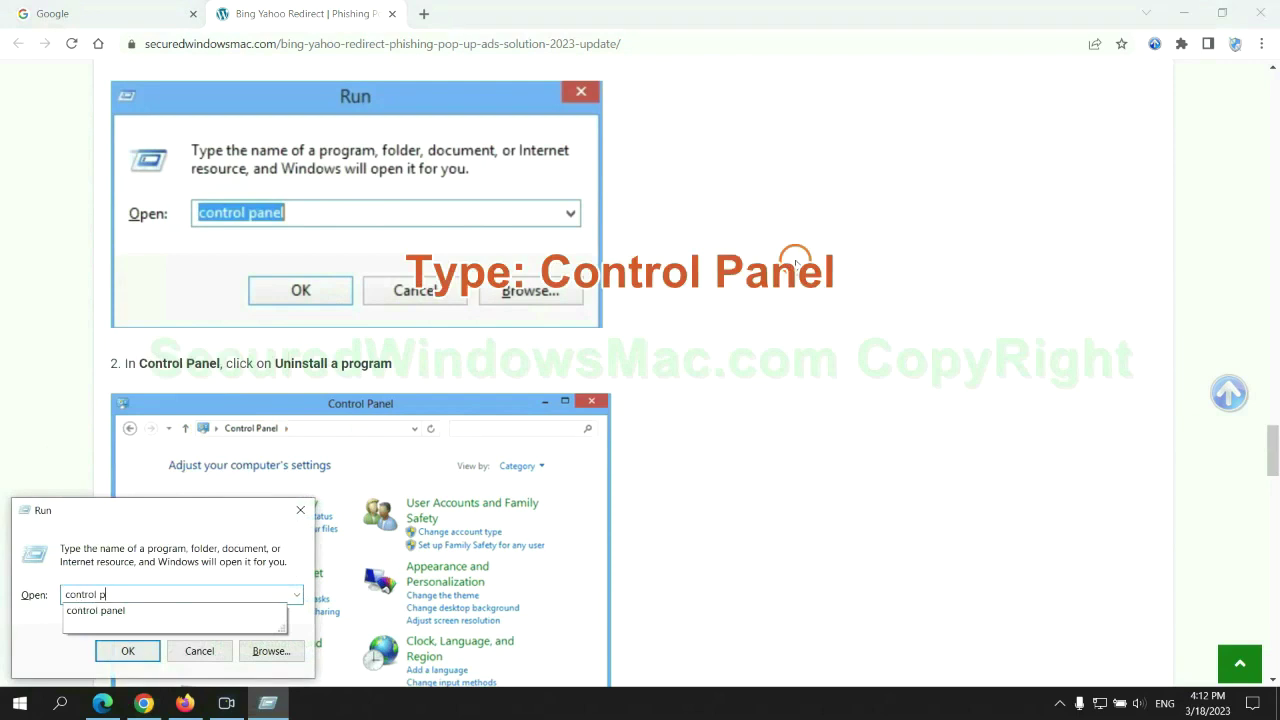
pyautogui.write('anel')
pyautogui.press('Return')
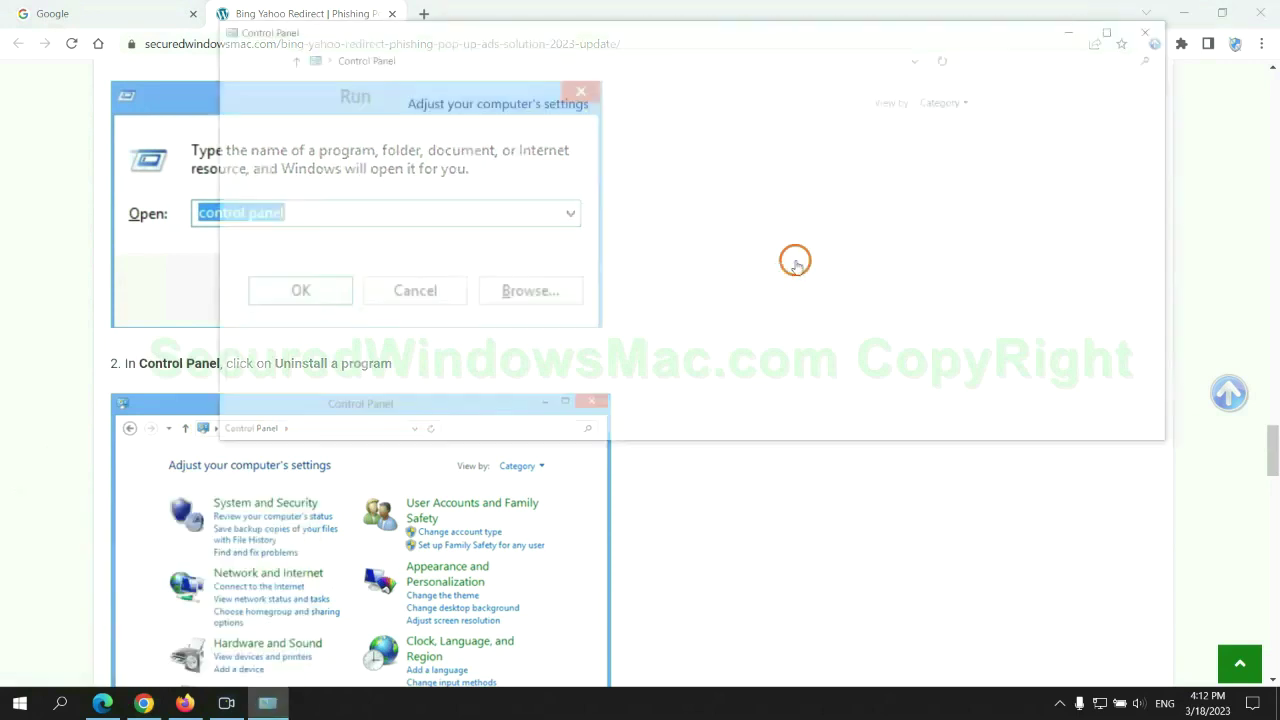
pyautogui.click(505, 352)
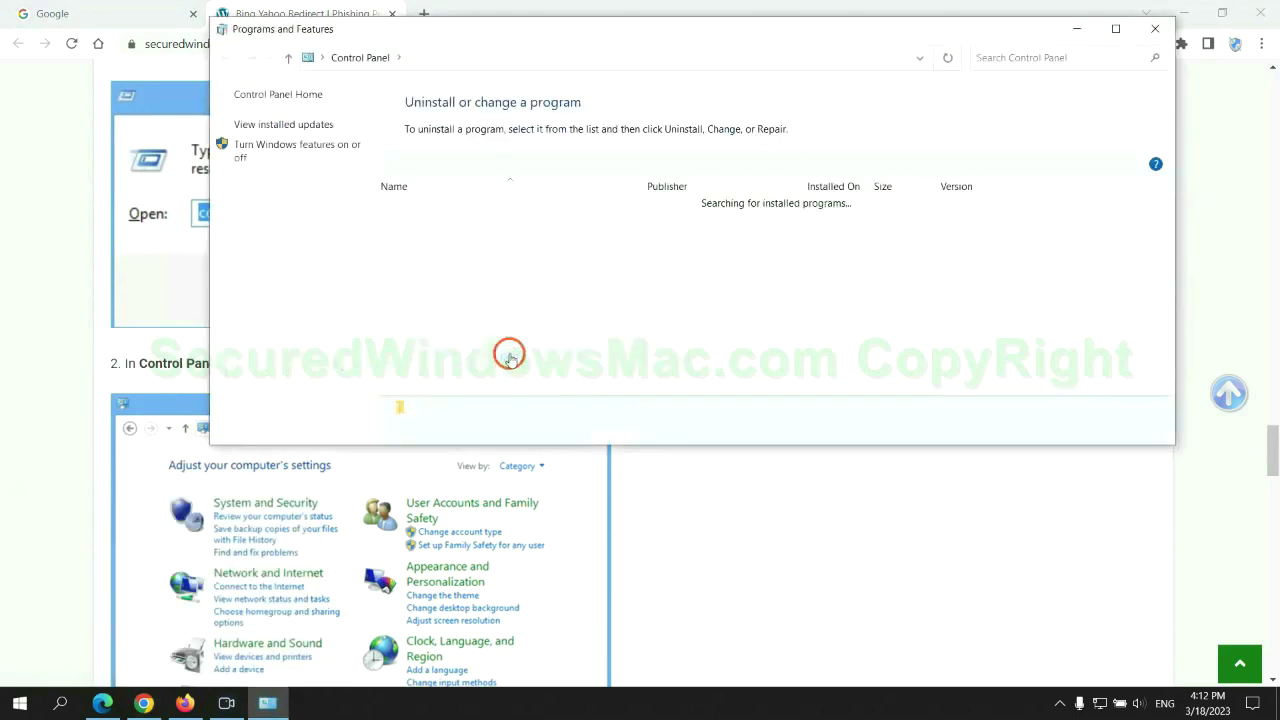
pyautogui.rightClick(450, 245)
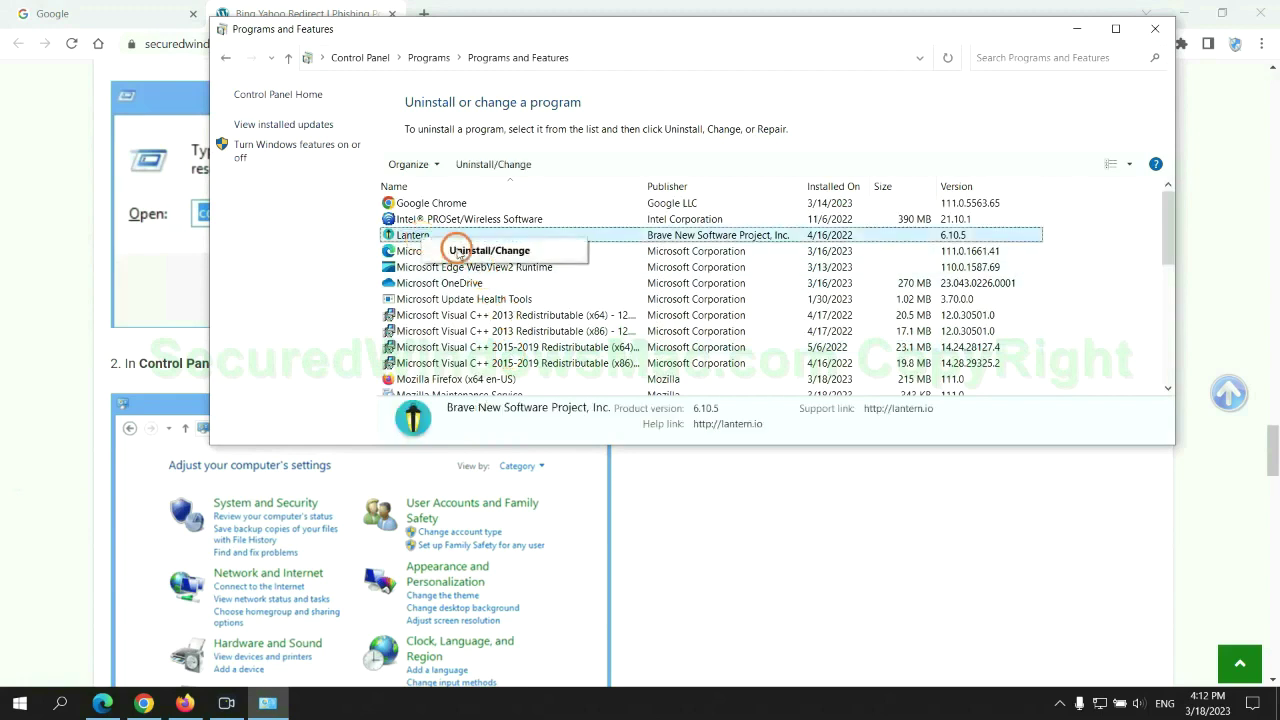
# Close Programs and Features and scroll the guide to Step 2 on malicious browser extensions
pyautogui.click(1155, 28)
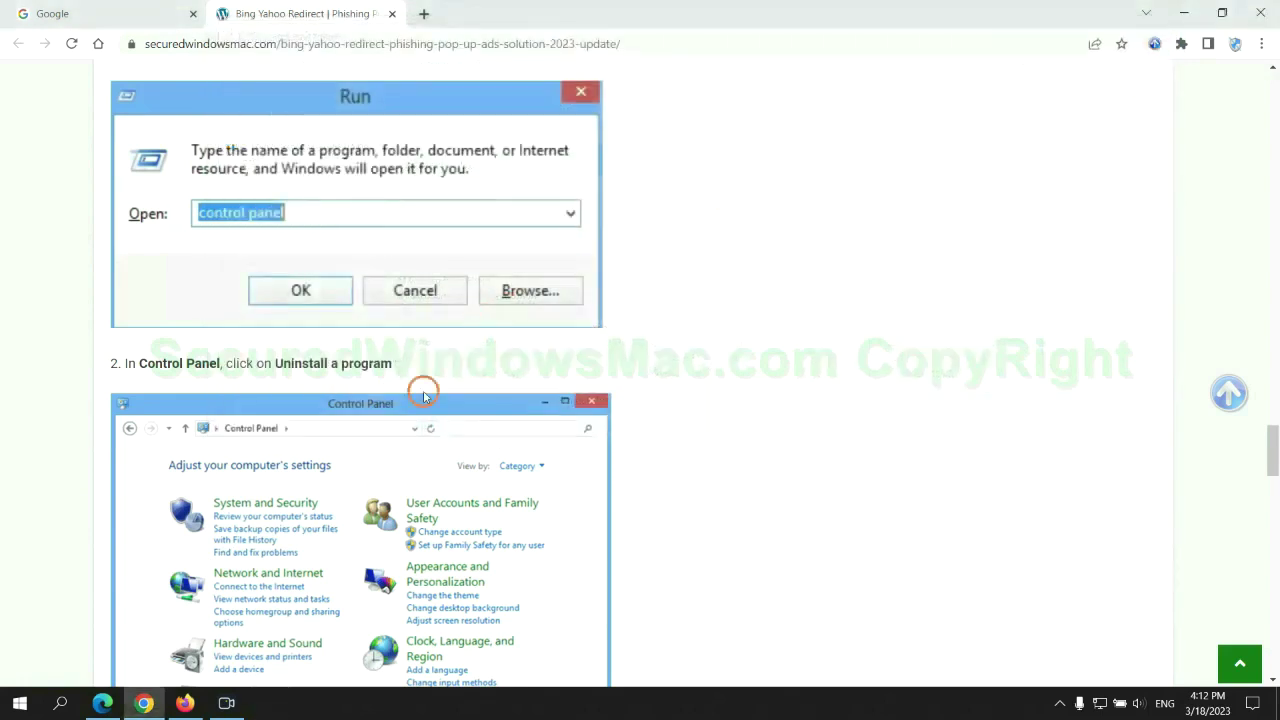
pyautogui.scroll(-6, 376, 429)
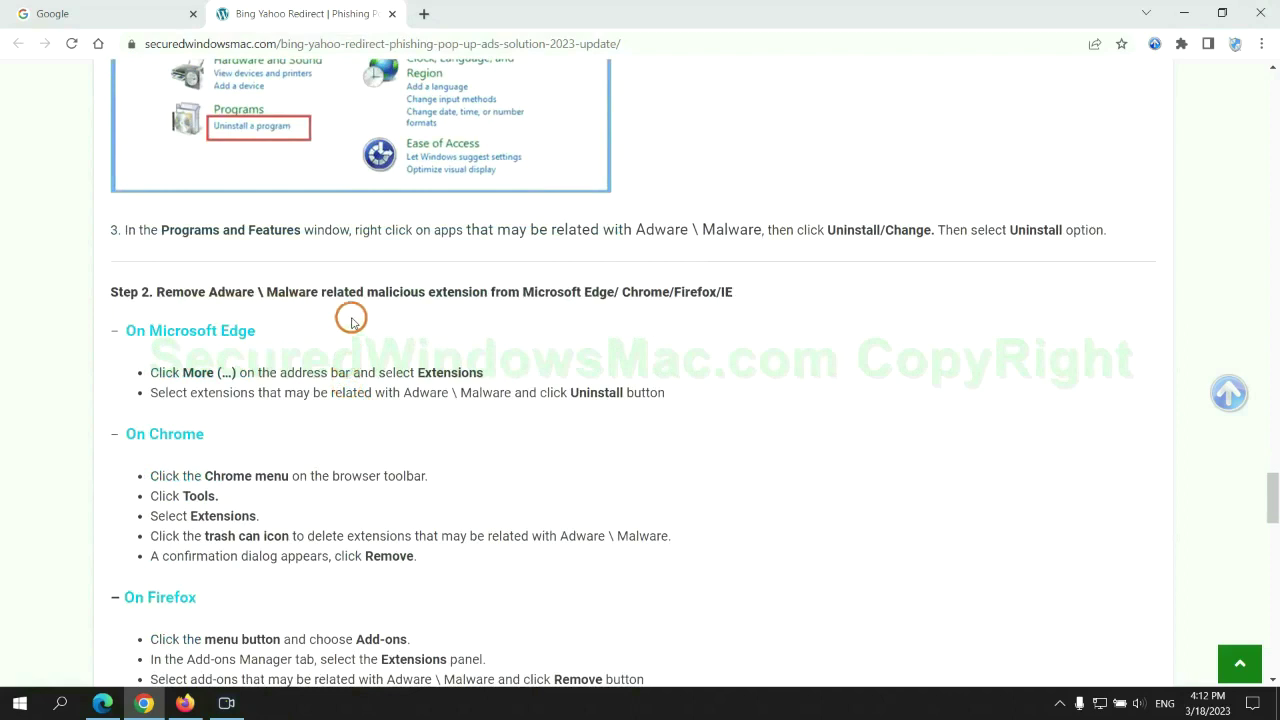
pyautogui.moveTo(362, 296); pyautogui.dragTo(492, 294)
pyautogui.click(326, 354)
# Remove the McAfee WebAdvisor extension from Edge's extensions page, then close that page
pyautogui.click(104, 700)
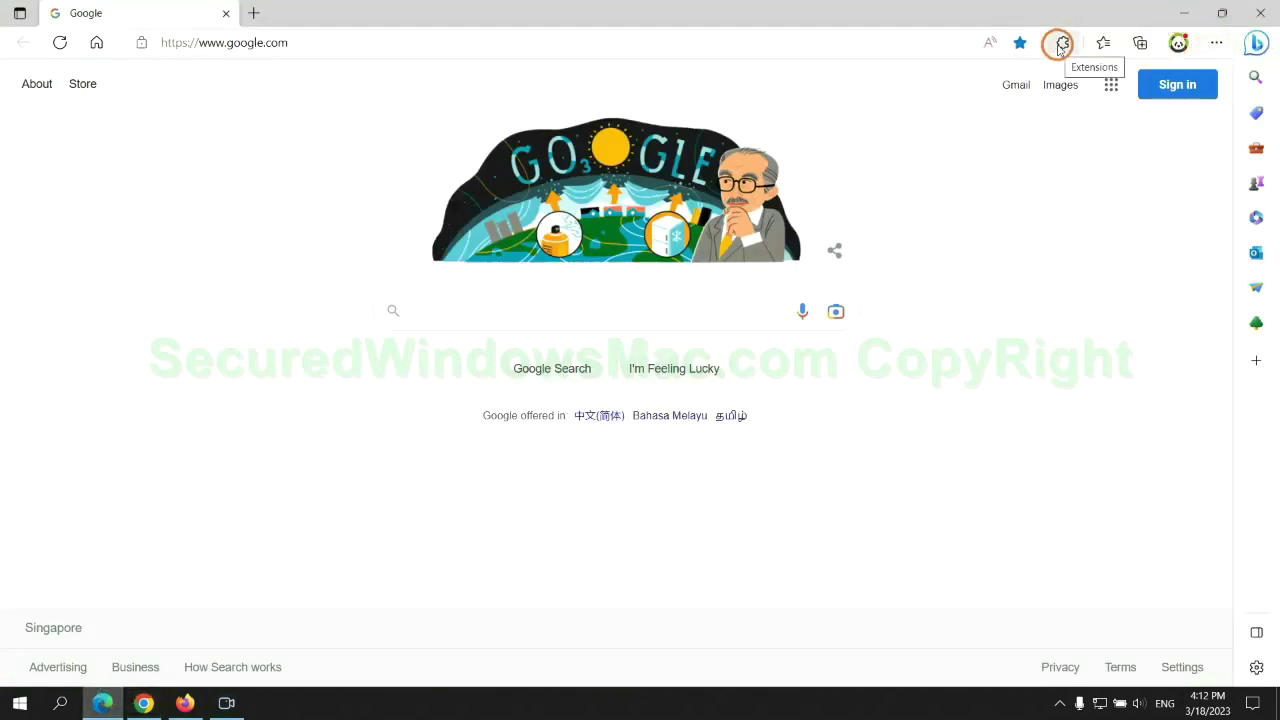
pyautogui.click(1062, 44)
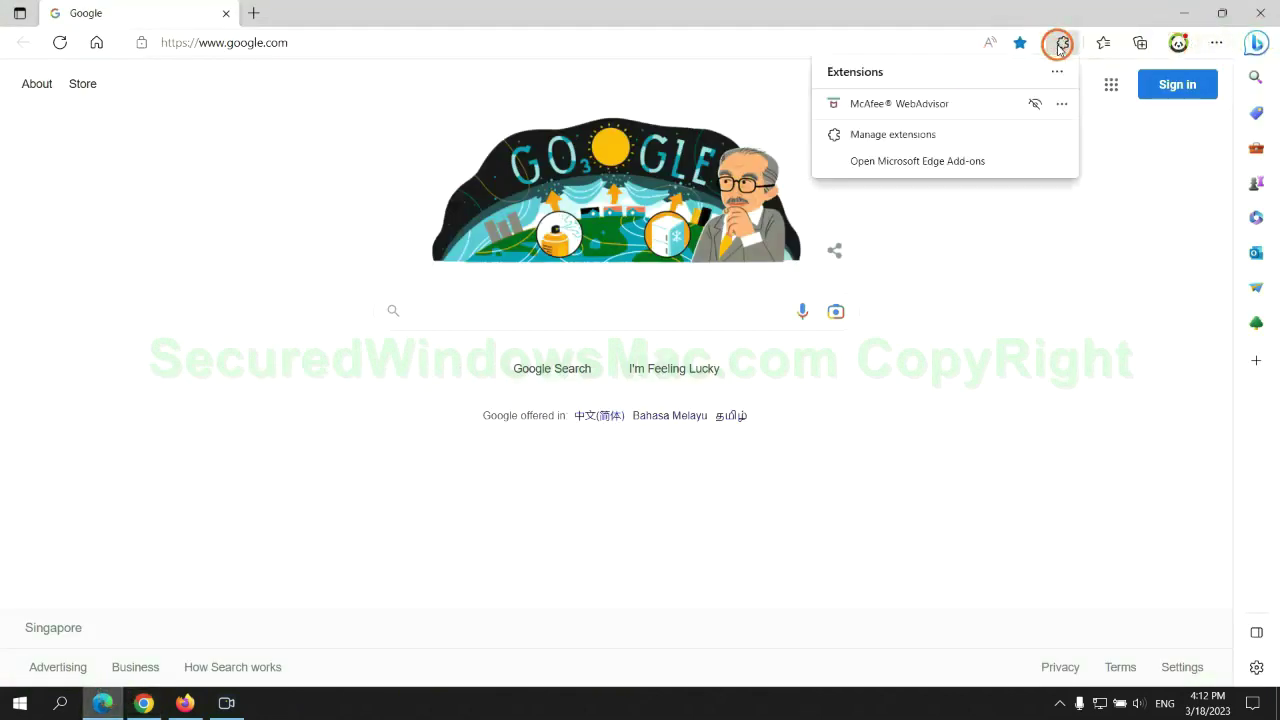
pyautogui.click(887, 131)
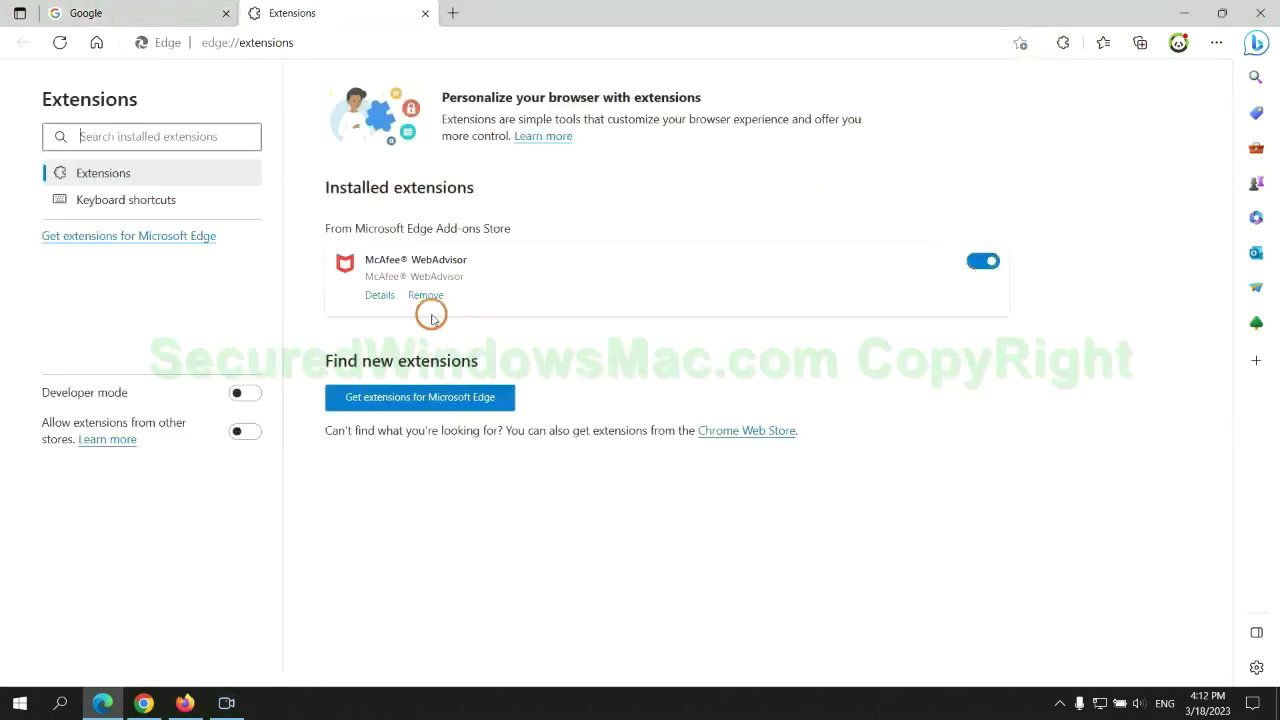
pyautogui.click(425, 296)
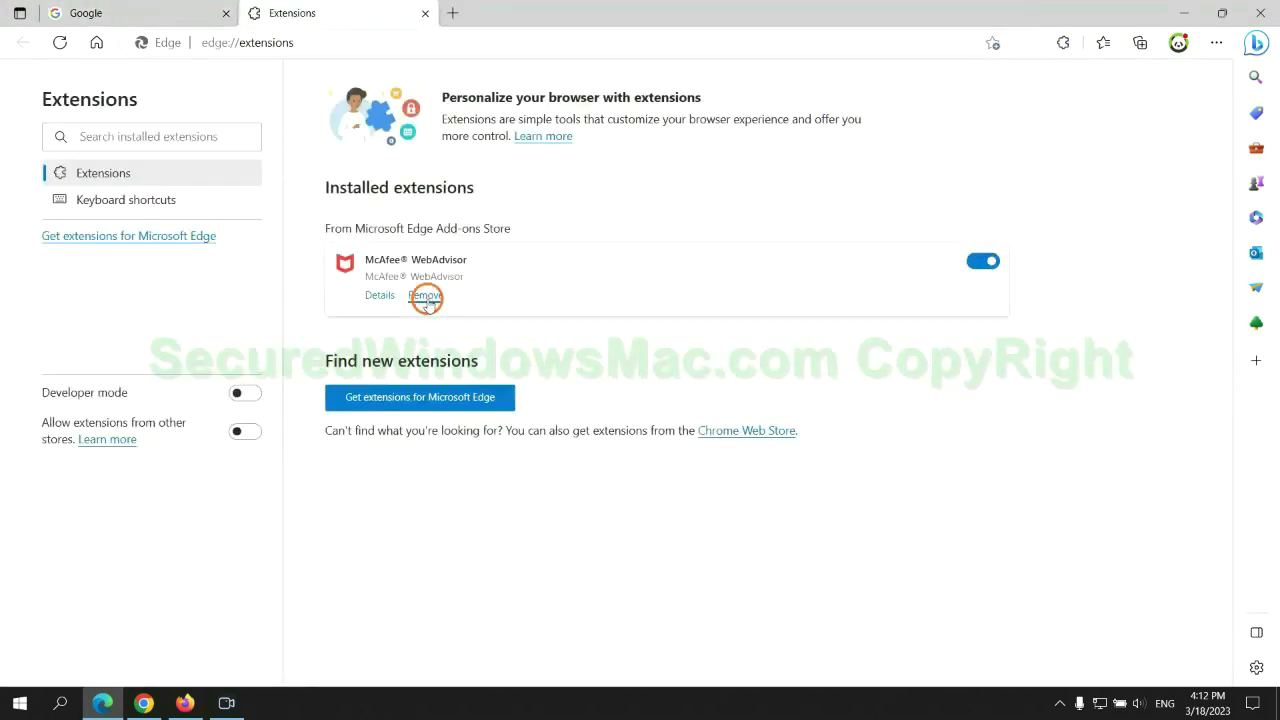
pyautogui.click(920, 158)
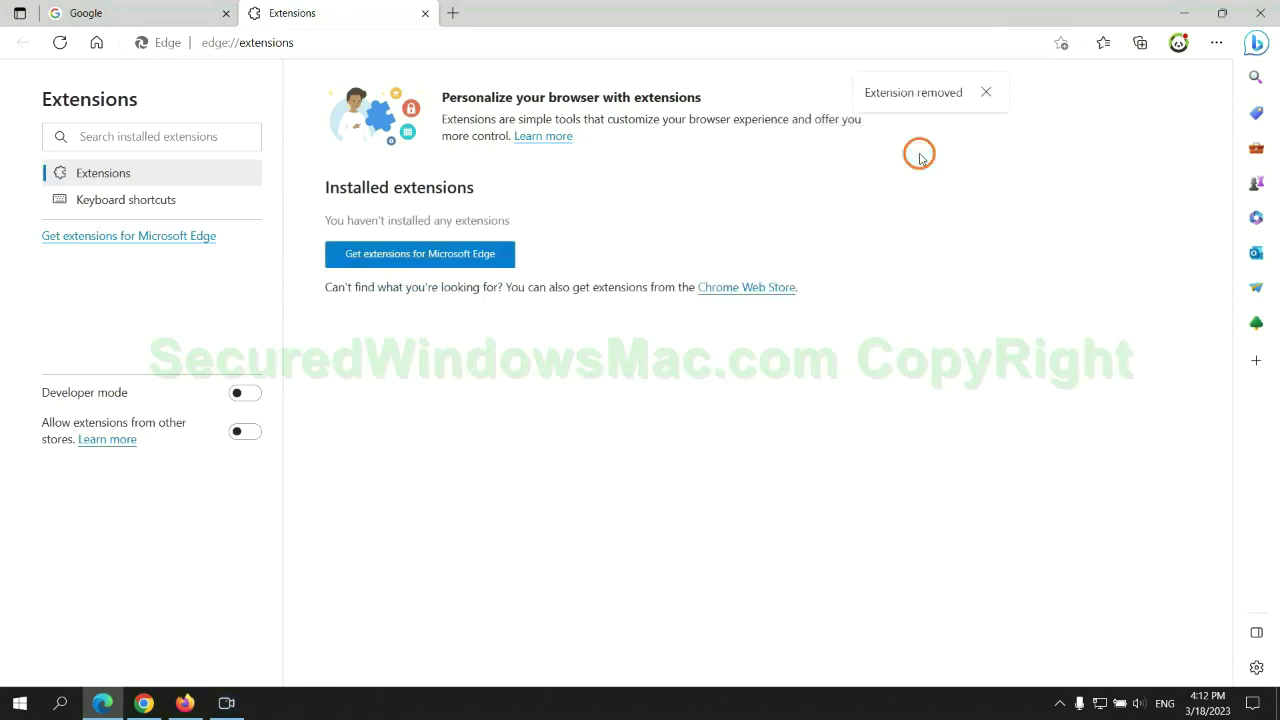
pyautogui.click(425, 13)
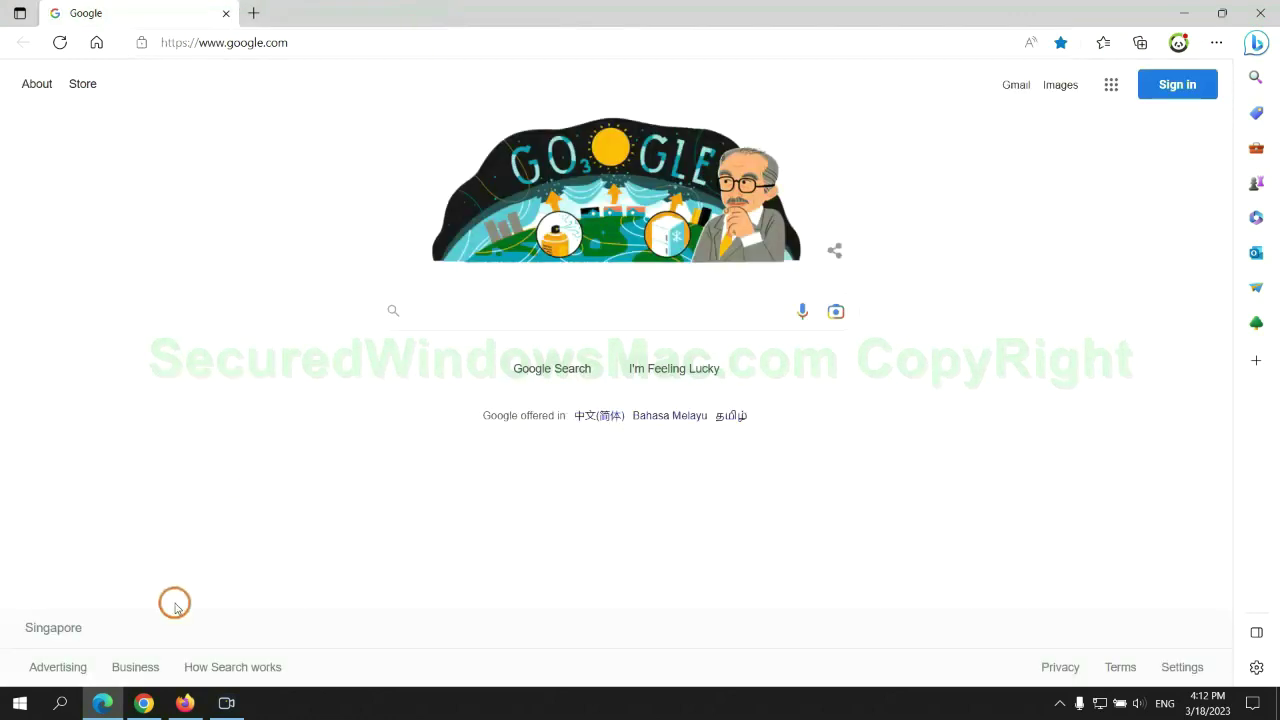
# Remove the Ecosia extension in Chrome, leaving only Scroll To Top, and close Ecosia's goodbye page
pyautogui.click(150, 703)
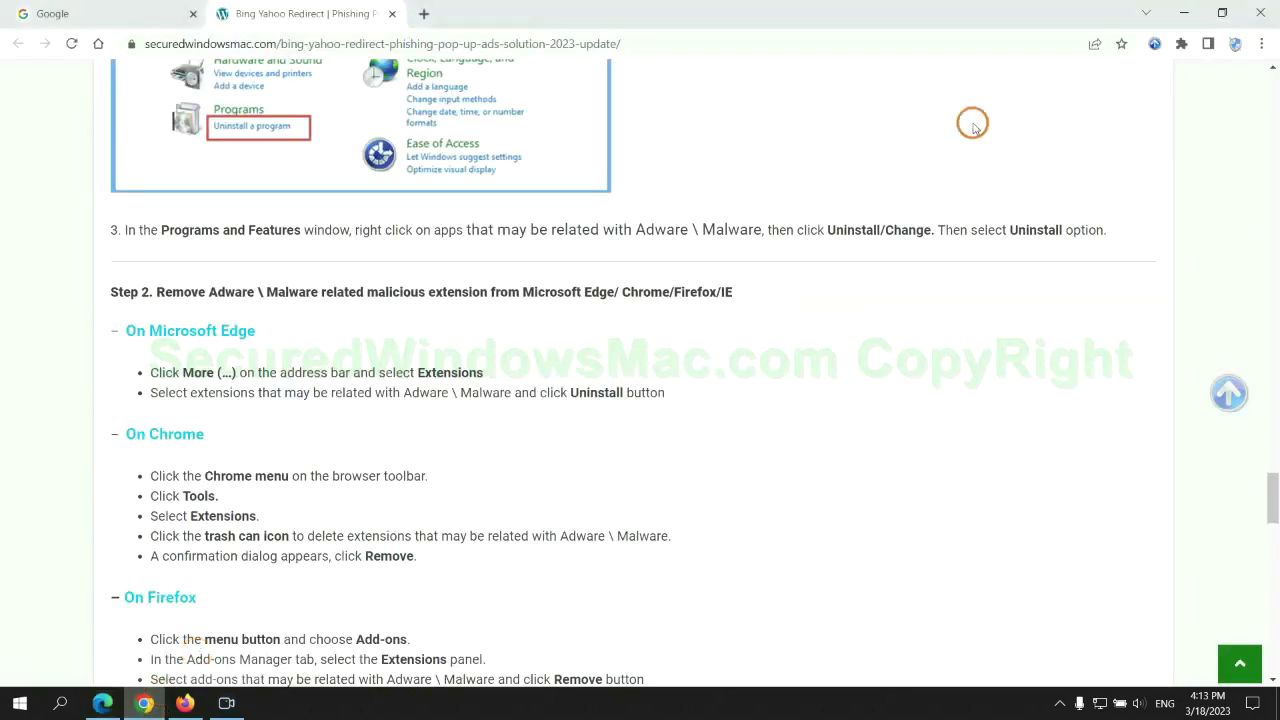
pyautogui.click(1181, 44)
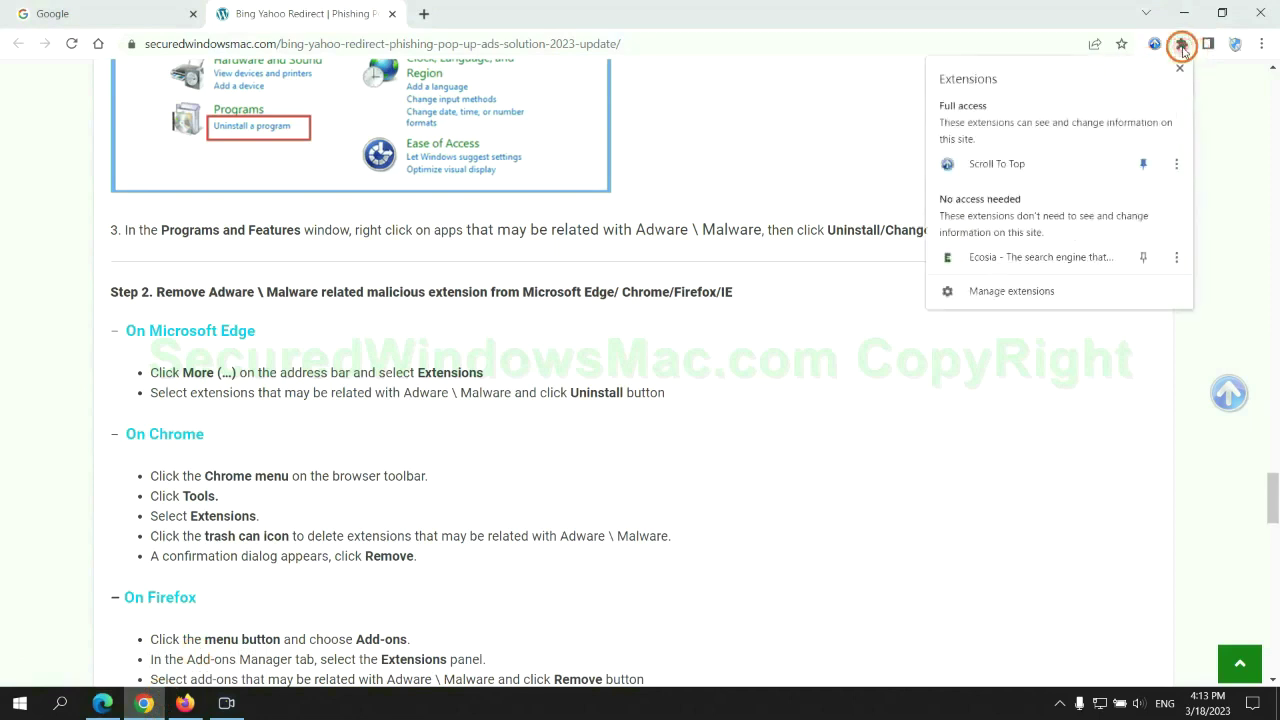
pyautogui.click(1036, 292)
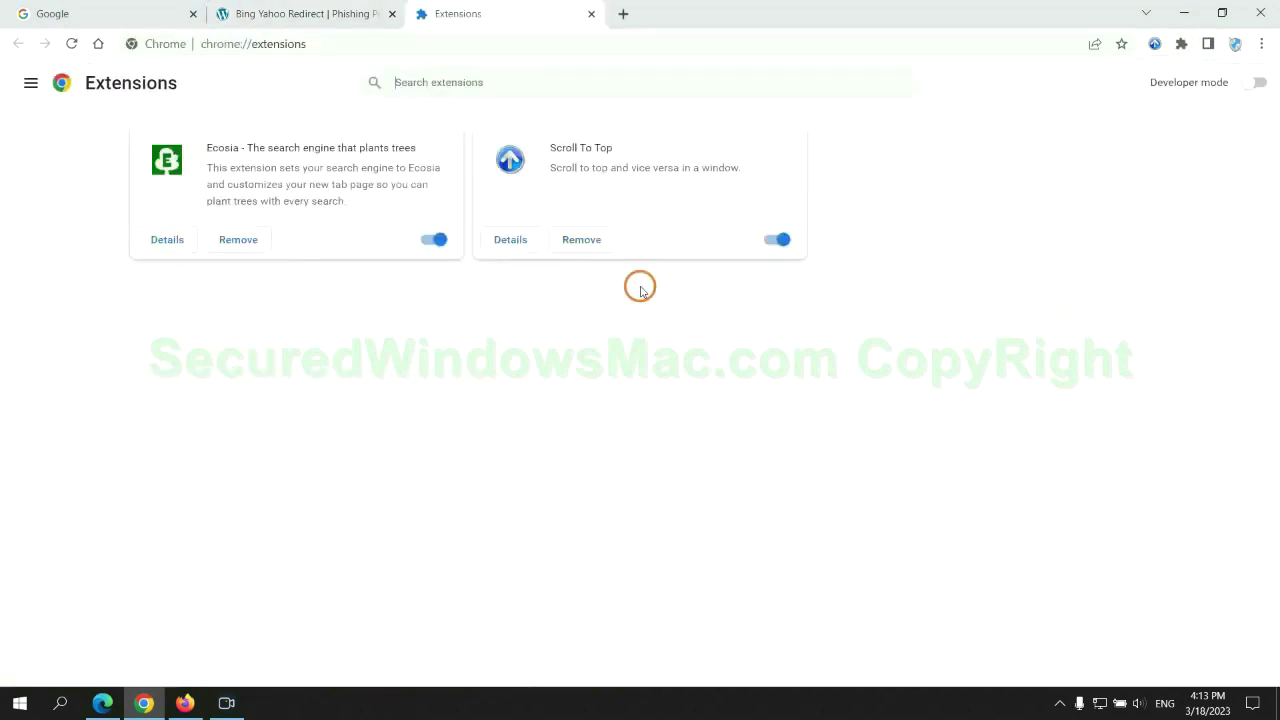
pyautogui.click(240, 236)
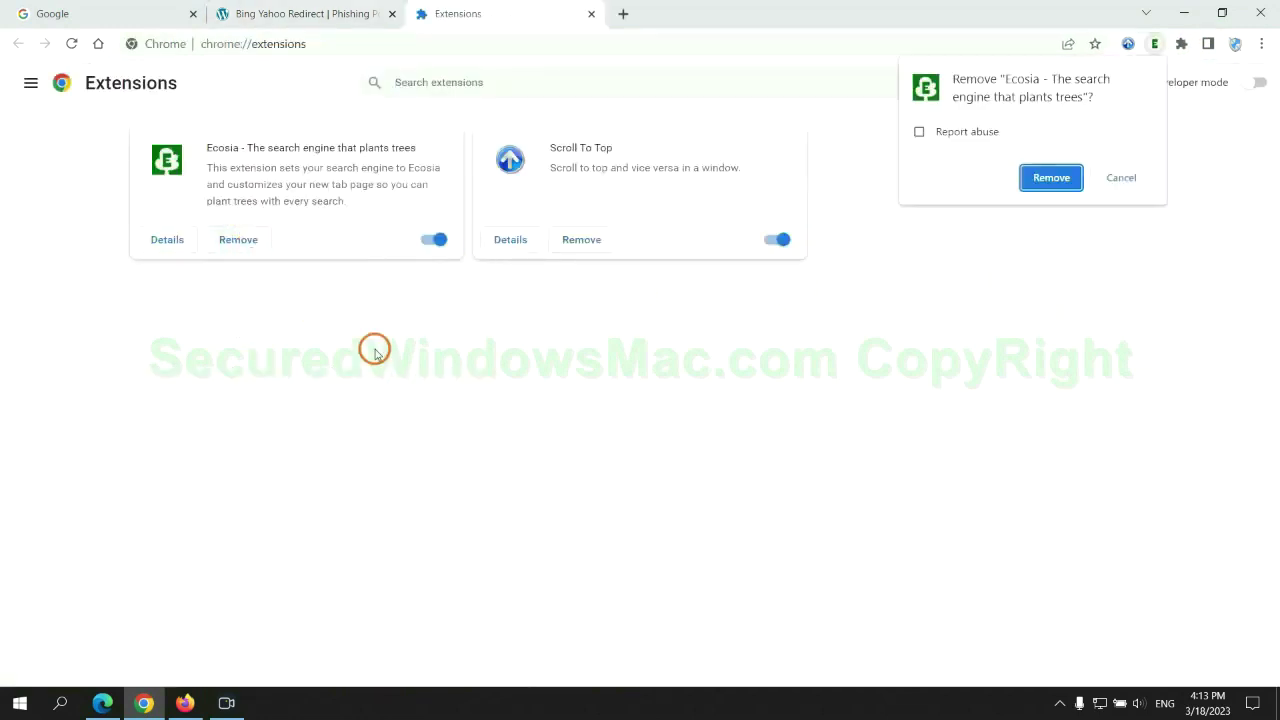
pyautogui.click(1052, 178)
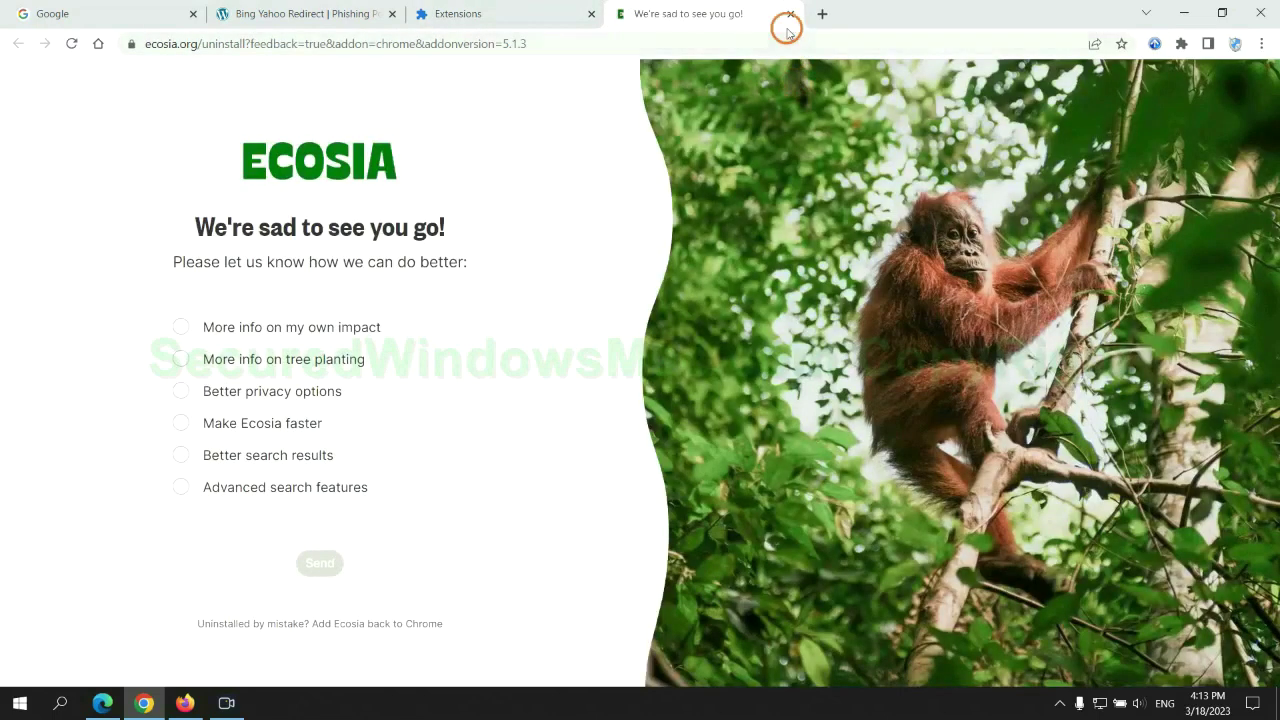
pyautogui.click(790, 14)
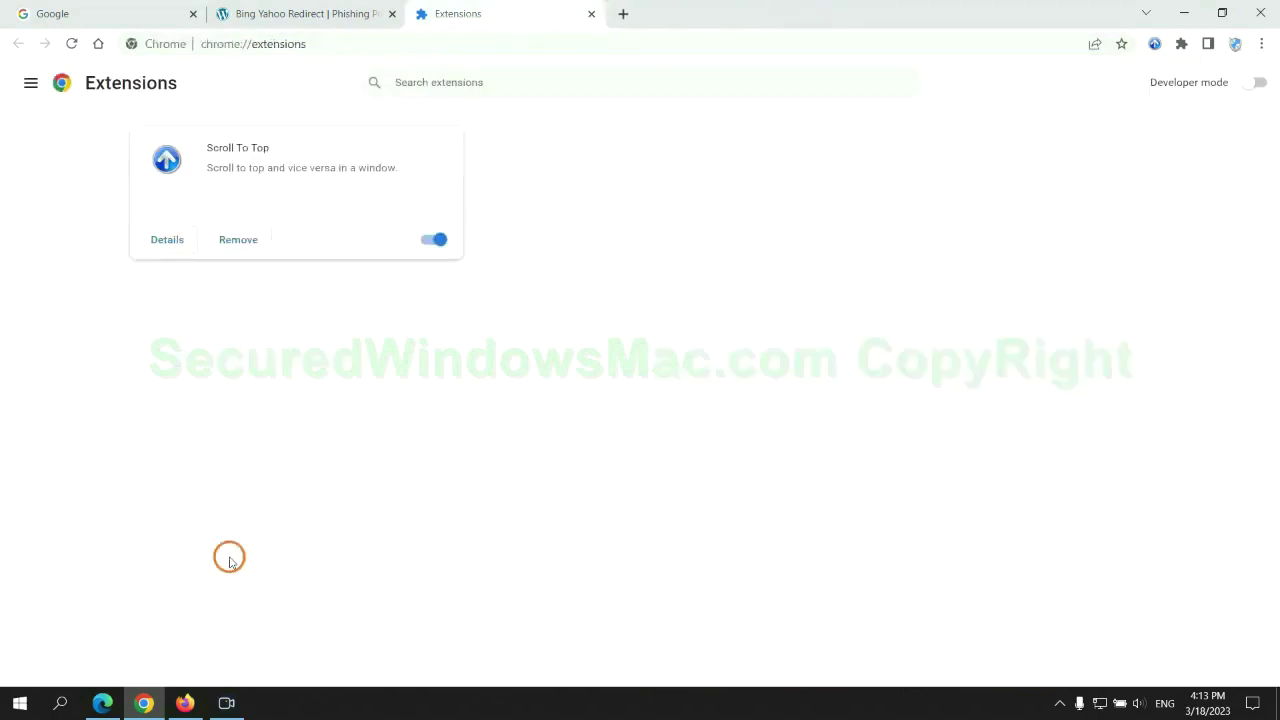
# Remove Enhancer for YouTube from Firefox's add-ons manager, then find the guide's Step 3 registry heading
pyautogui.click(186, 703)
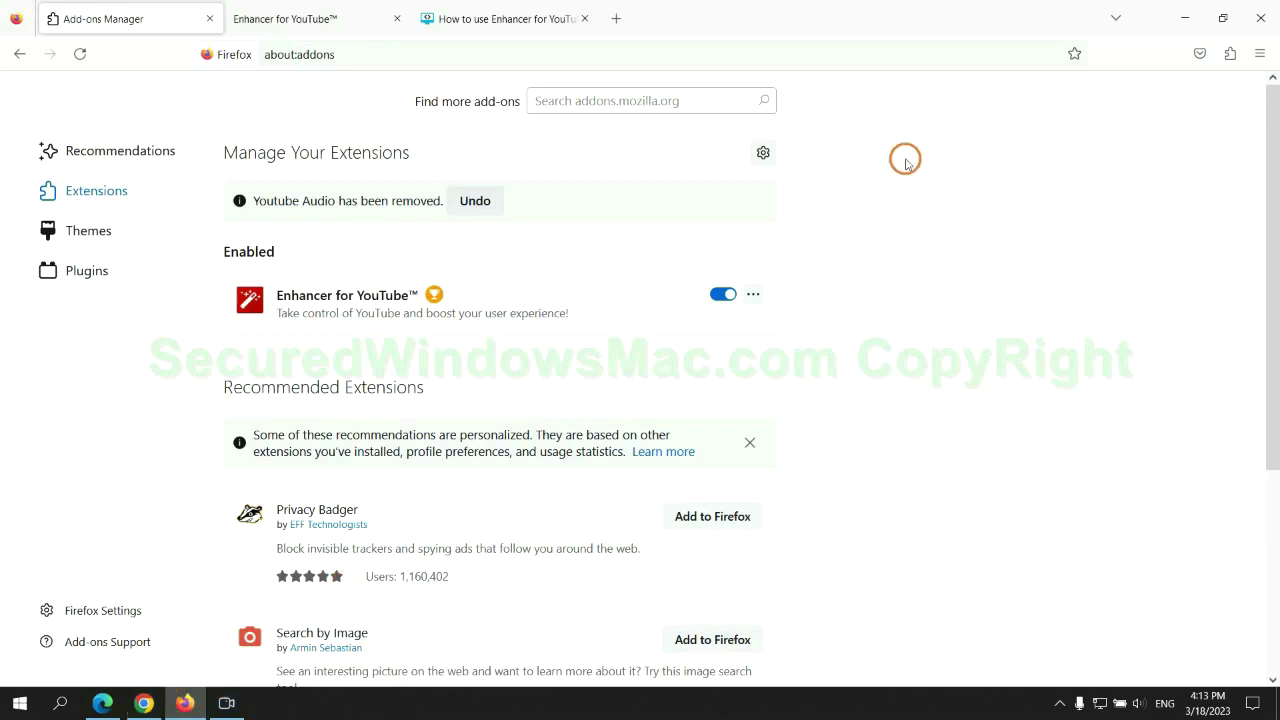
pyautogui.click(1229, 56)
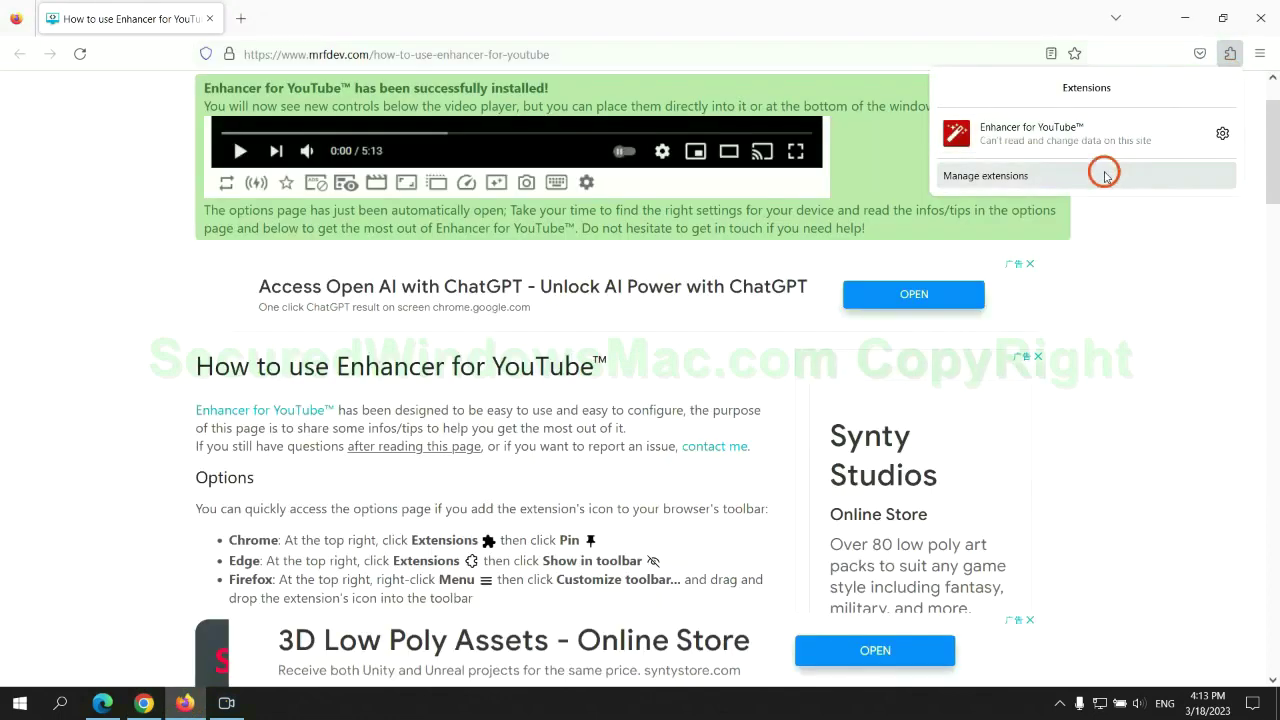
pyautogui.click(1106, 173)
pyautogui.click(753, 245)
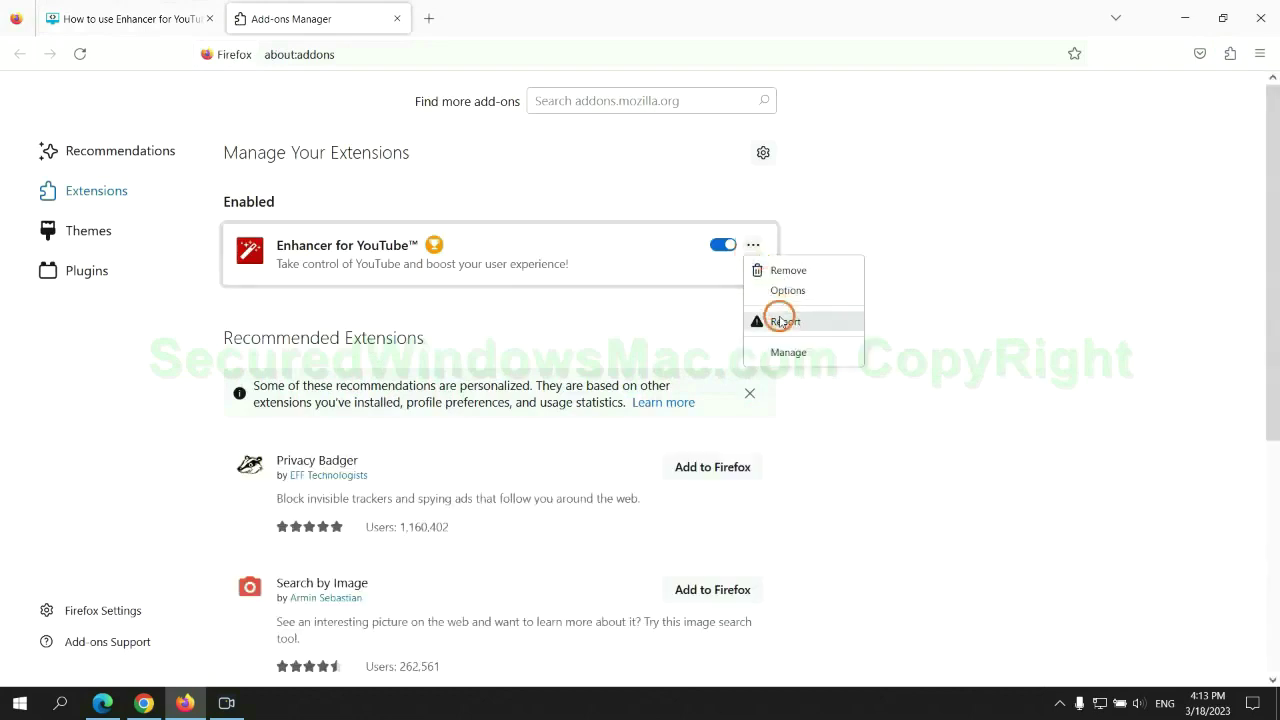
pyautogui.click(788, 270)
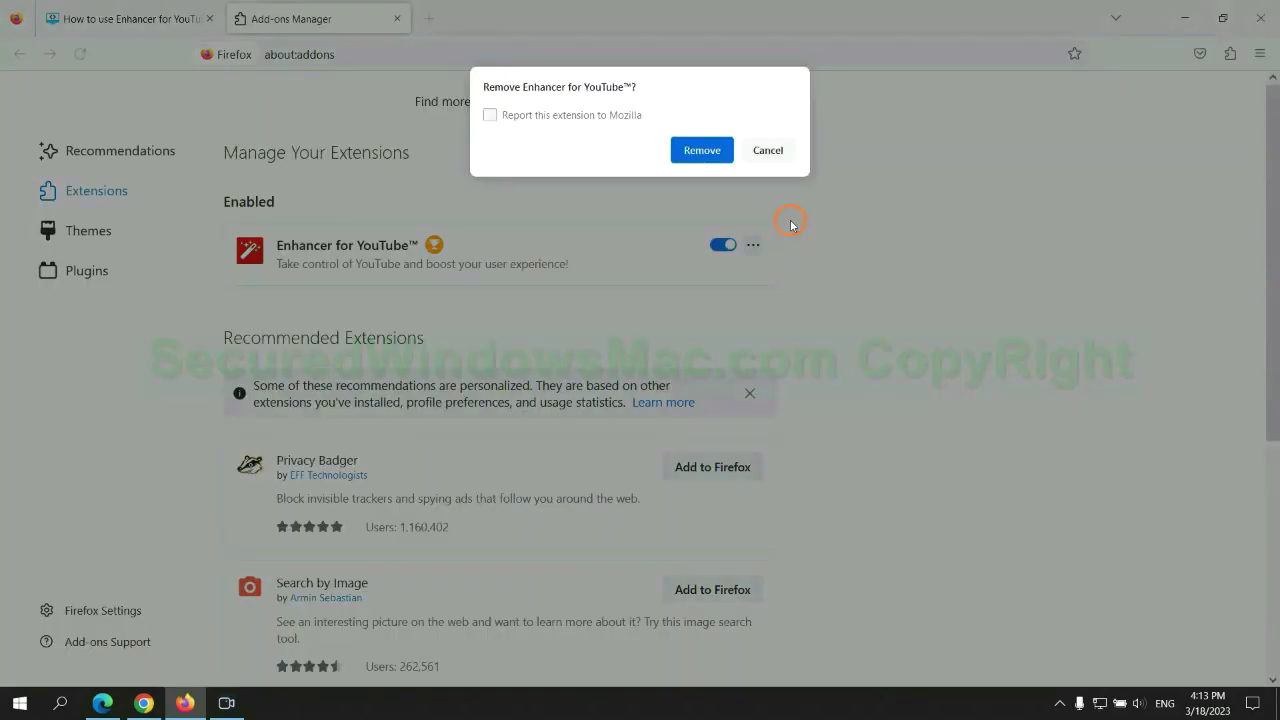
pyautogui.click(714, 162)
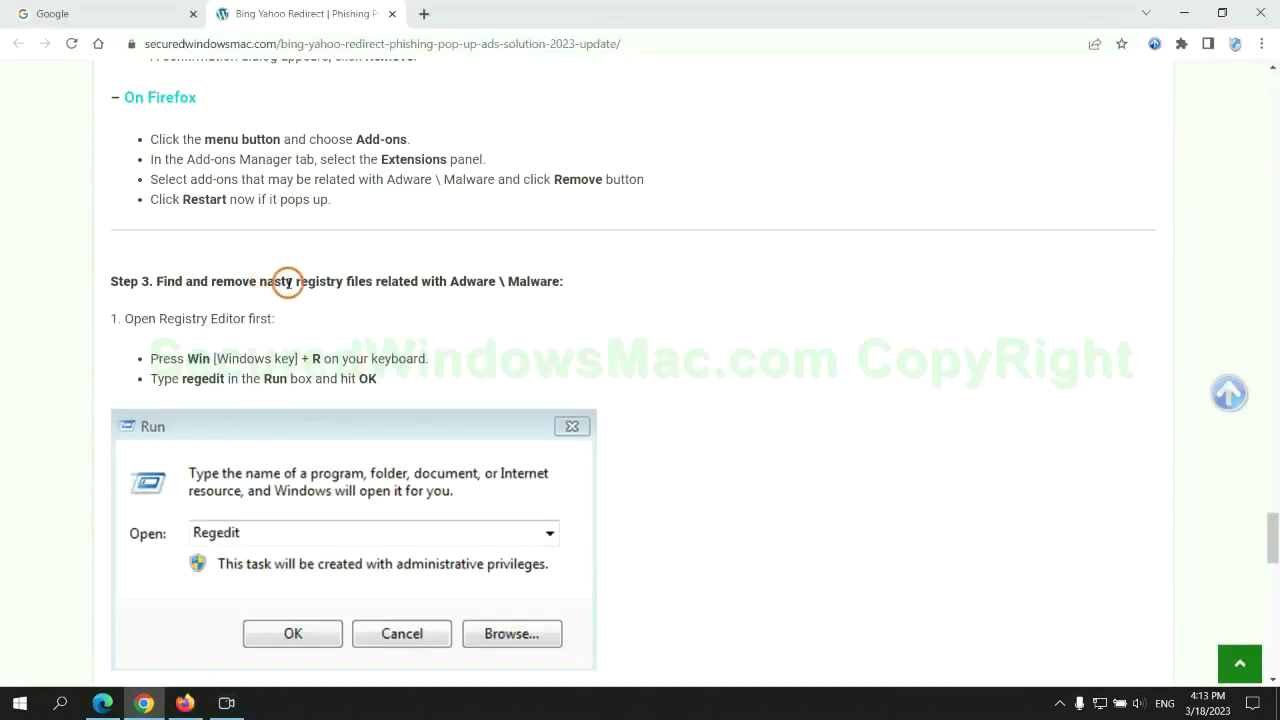
pyautogui.moveTo(296, 282); pyautogui.dragTo(370, 308)
# Launch Registry Editor by running regedit from the Windows Run box
pyautogui.click(370, 308)
pyautogui.scroll(-2, 370, 310)
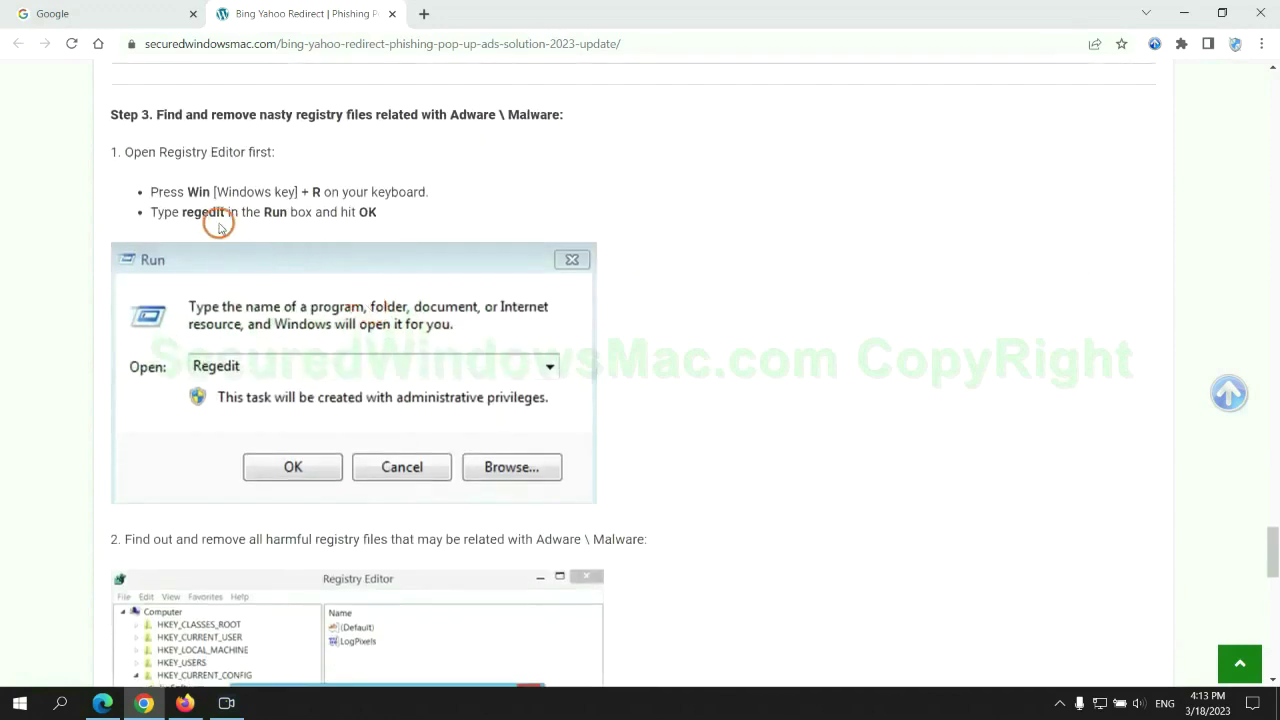
pyautogui.press('super+r')
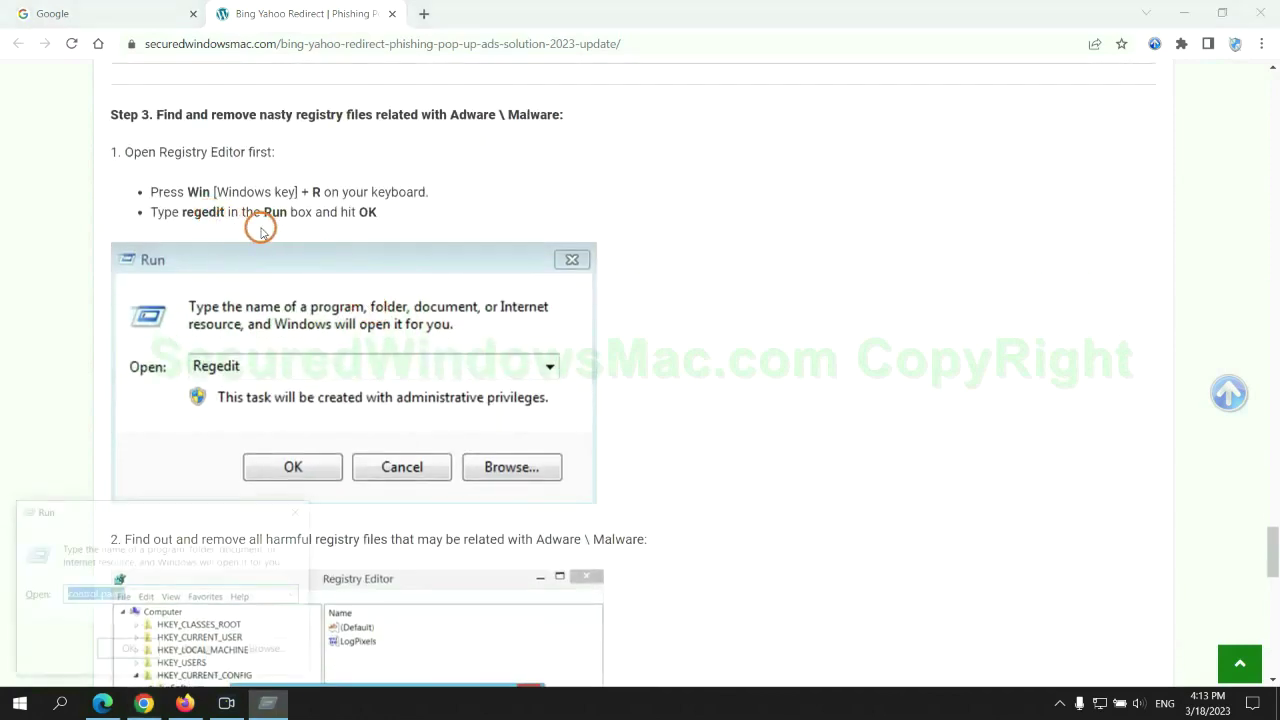
pyautogui.write('re')
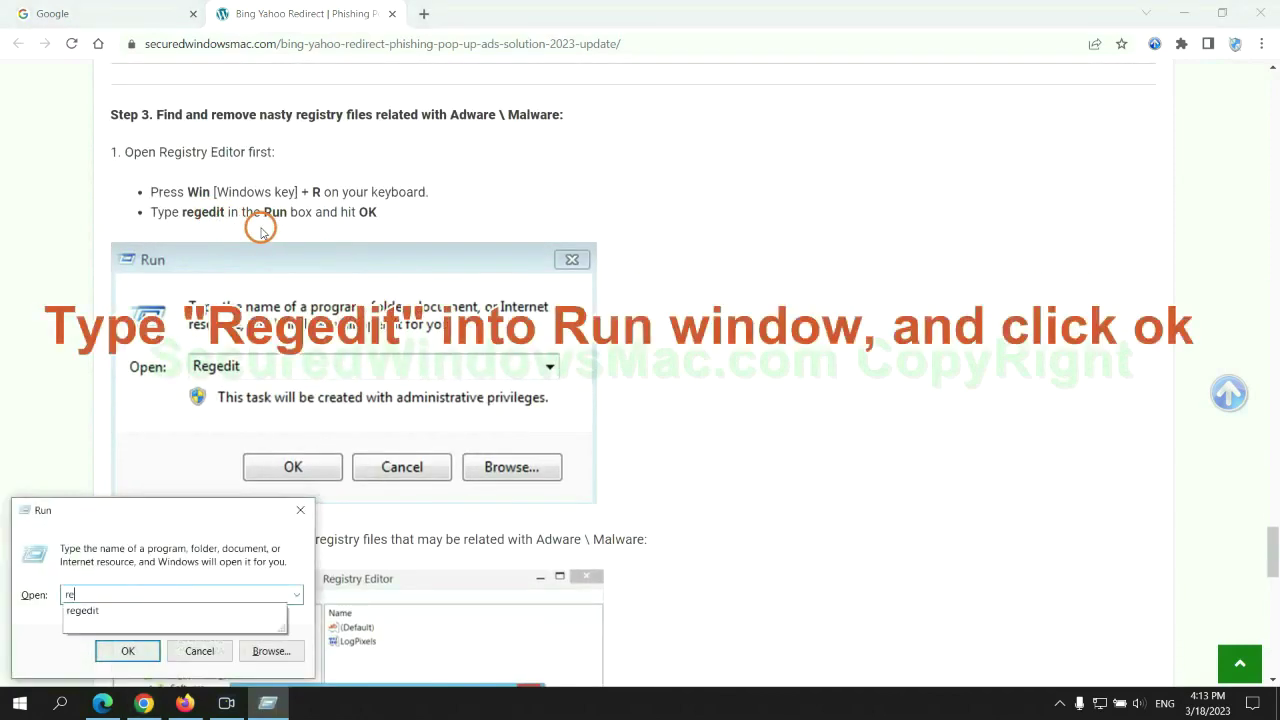
pyautogui.write('gedit')
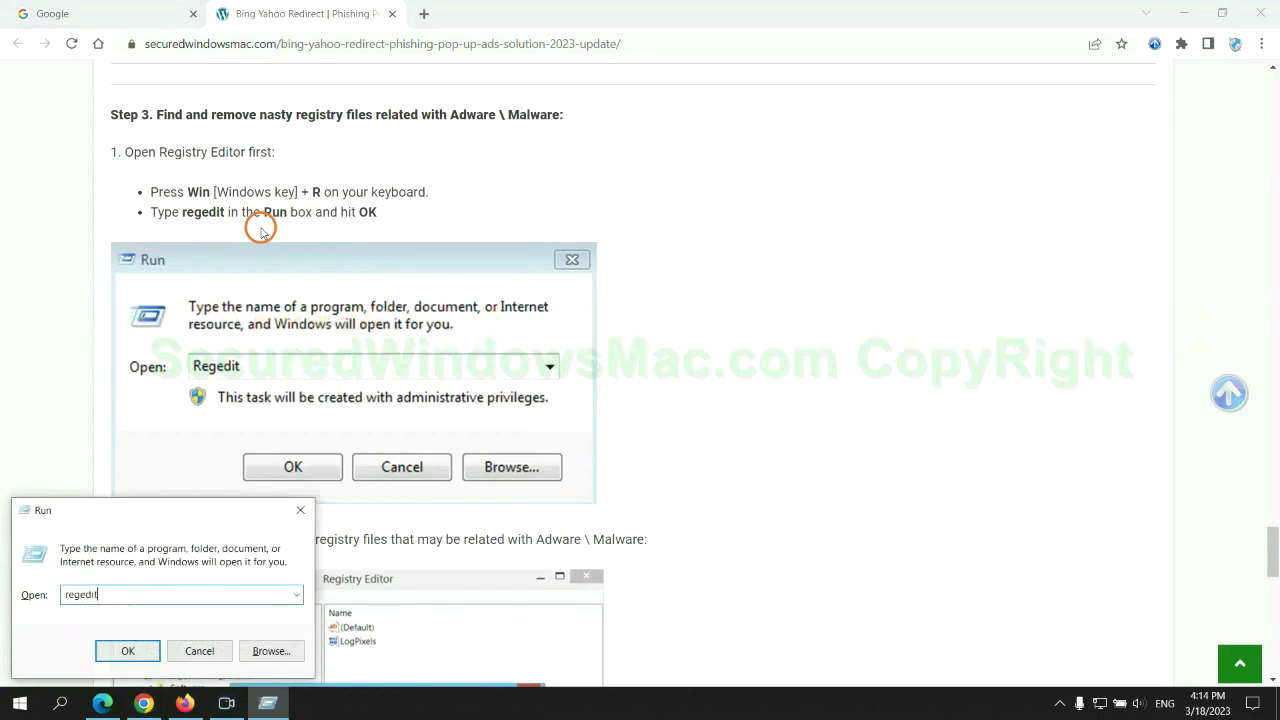
pyautogui.press('Return')
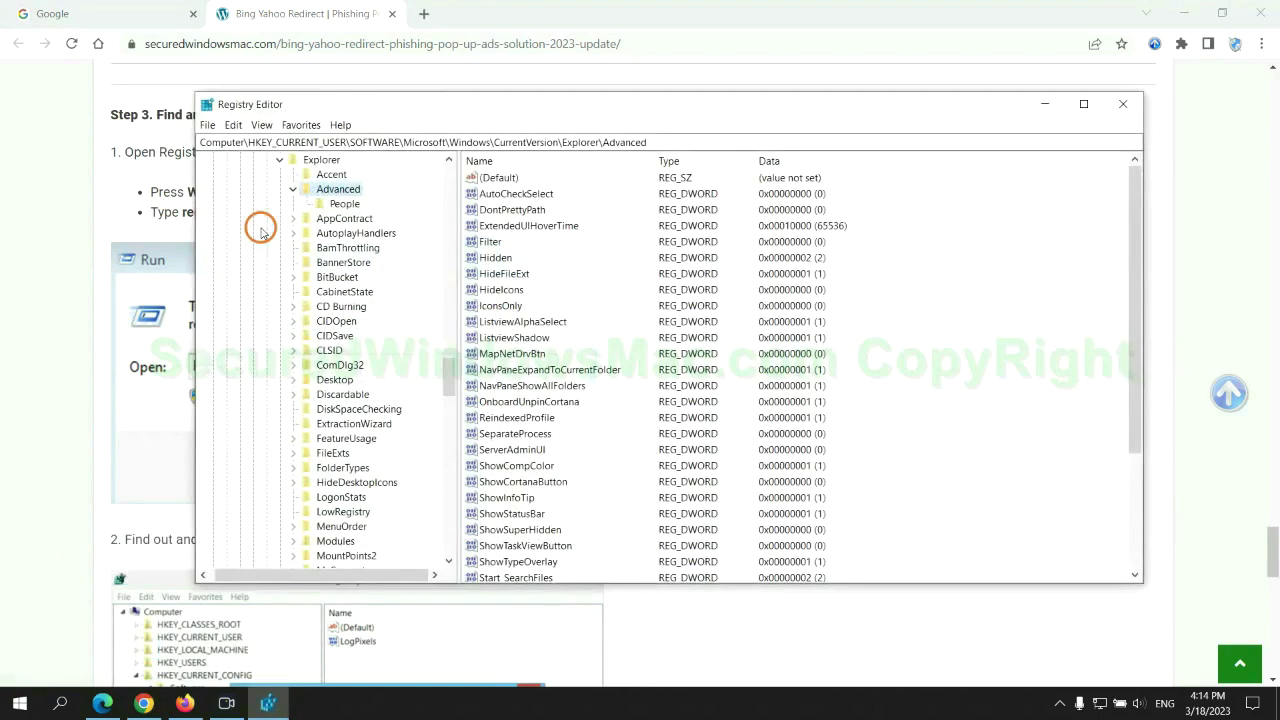
# Find 'Apps' in the registry and right-click the StoreAppsOnTaskbar value it turns up
pyautogui.click(231, 124)
pyautogui.click(275, 238)
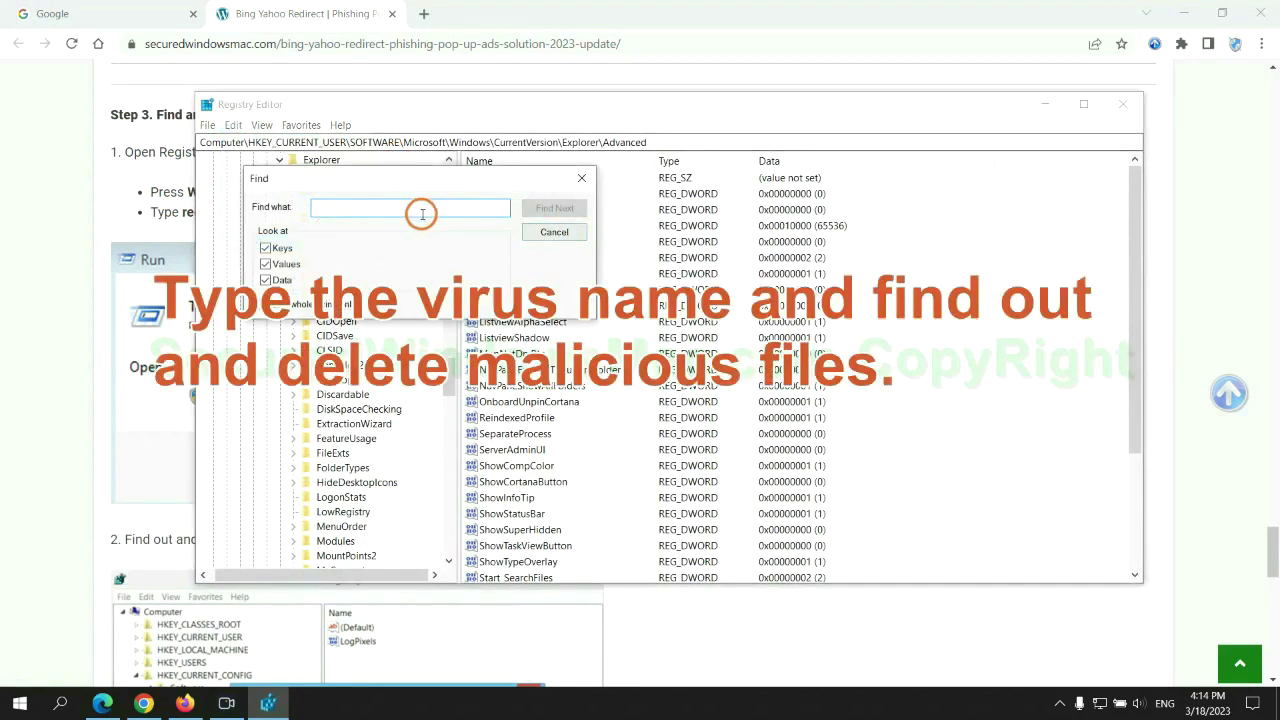
pyautogui.write('App')
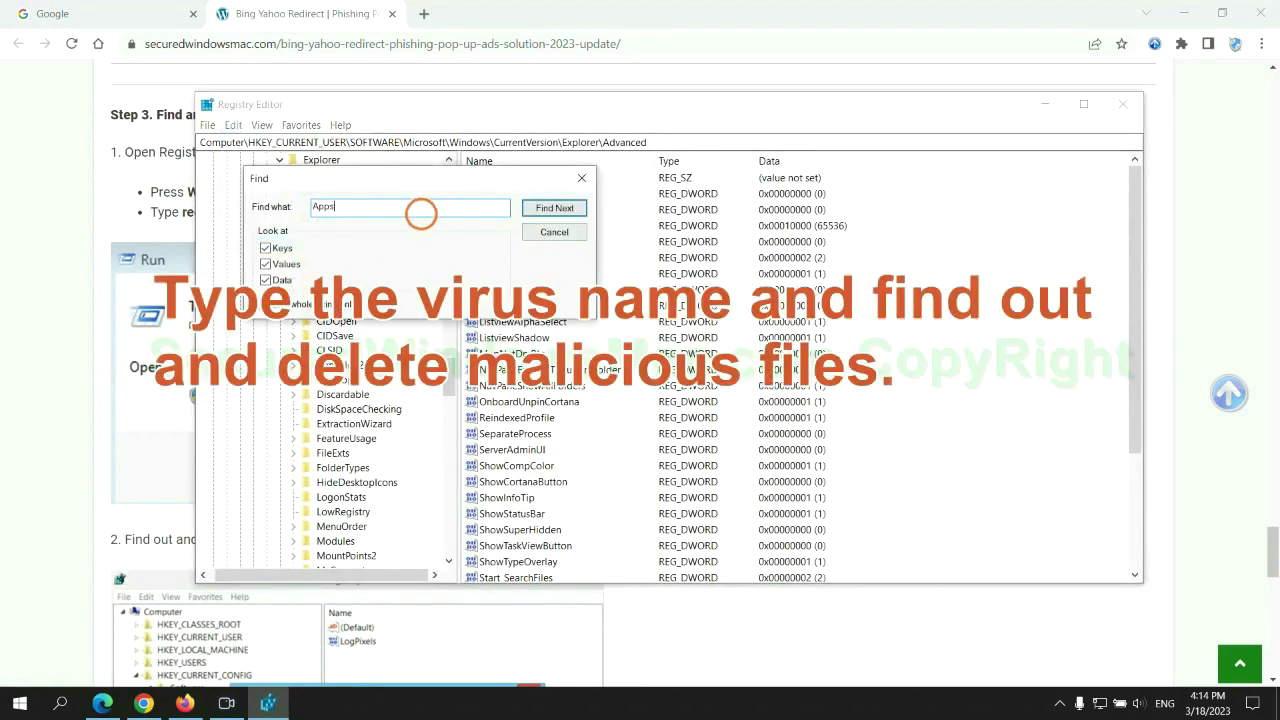
pyautogui.write('s')
pyautogui.press('Return')
pyautogui.scroll(-2, 735, 430)
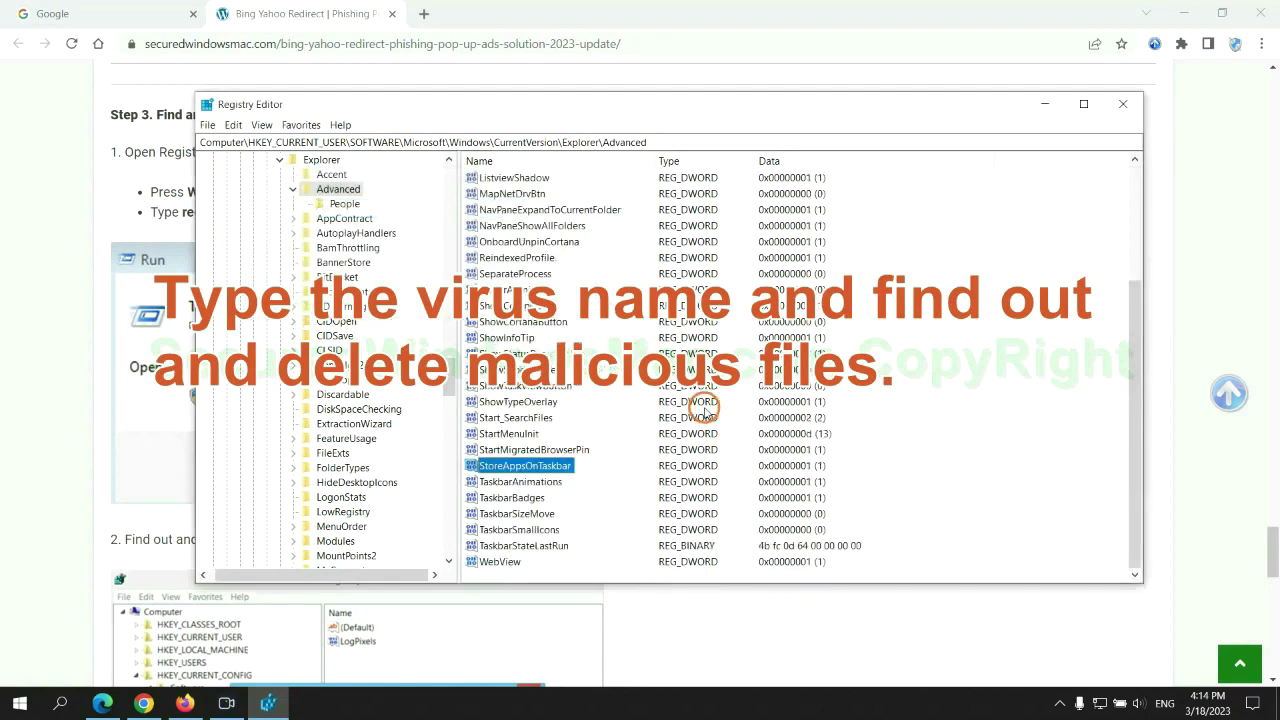
pyautogui.rightClick(578, 470)
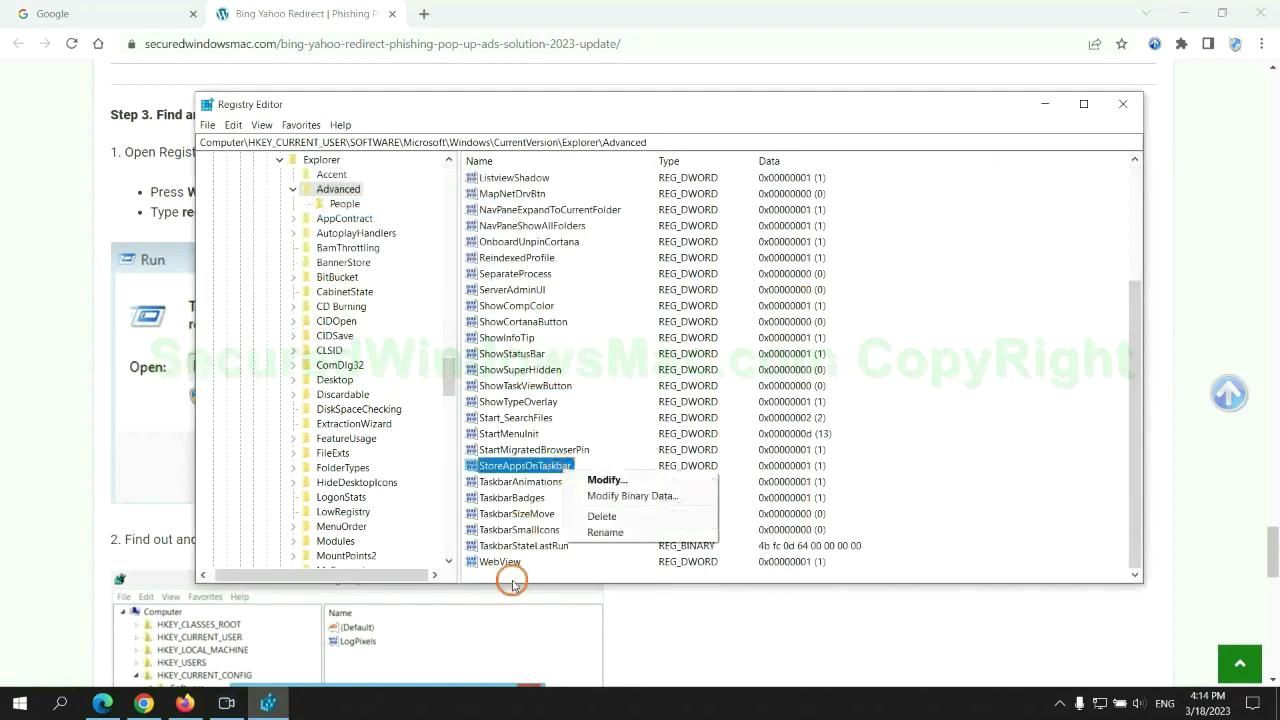
# Delete the StoreAppsOnTaskbar value, then scroll the Chrome guide to the Step 4 Reset heading
pyautogui.click(603, 517)
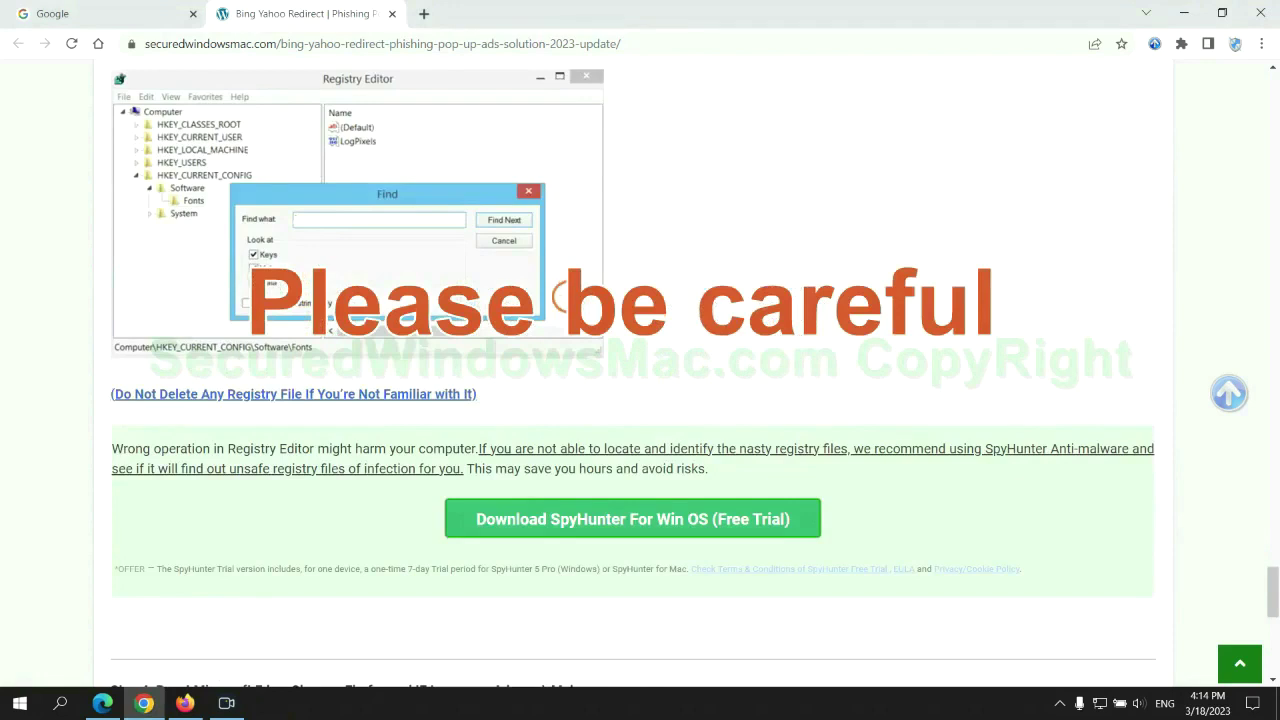
pyautogui.scroll(-1, 565, 298)
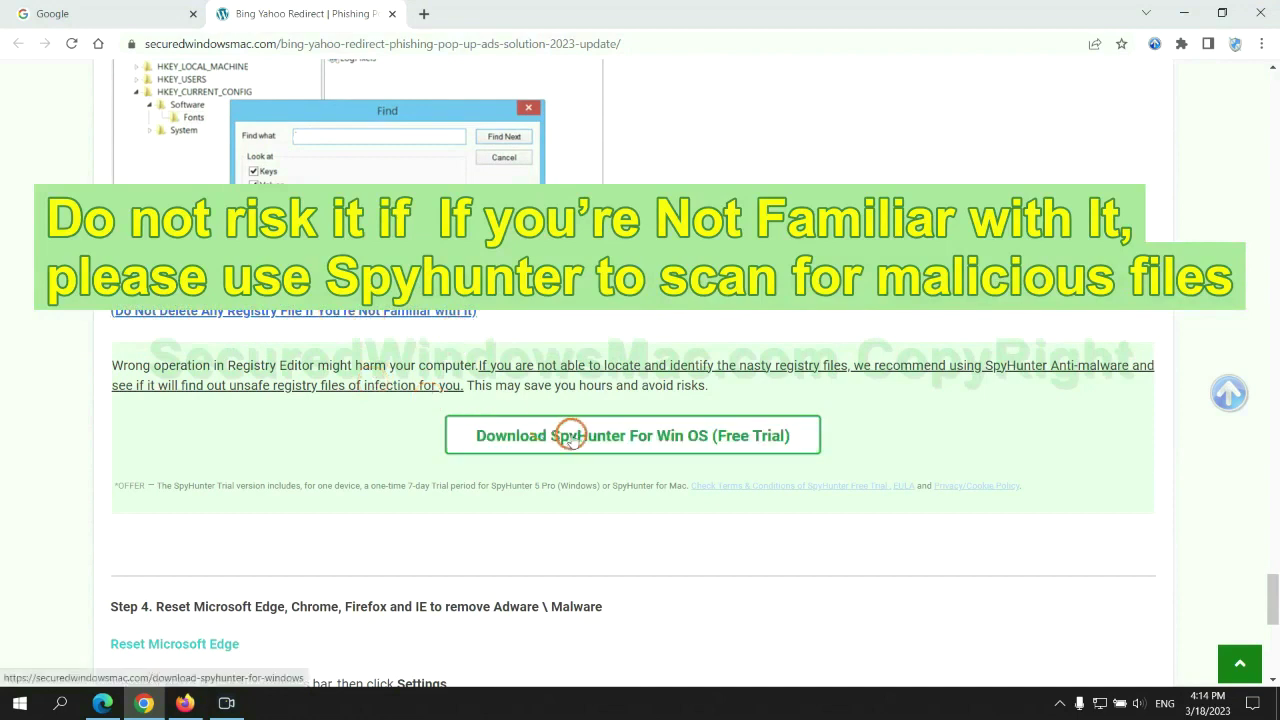
pyautogui.scroll(-6, 570, 437)
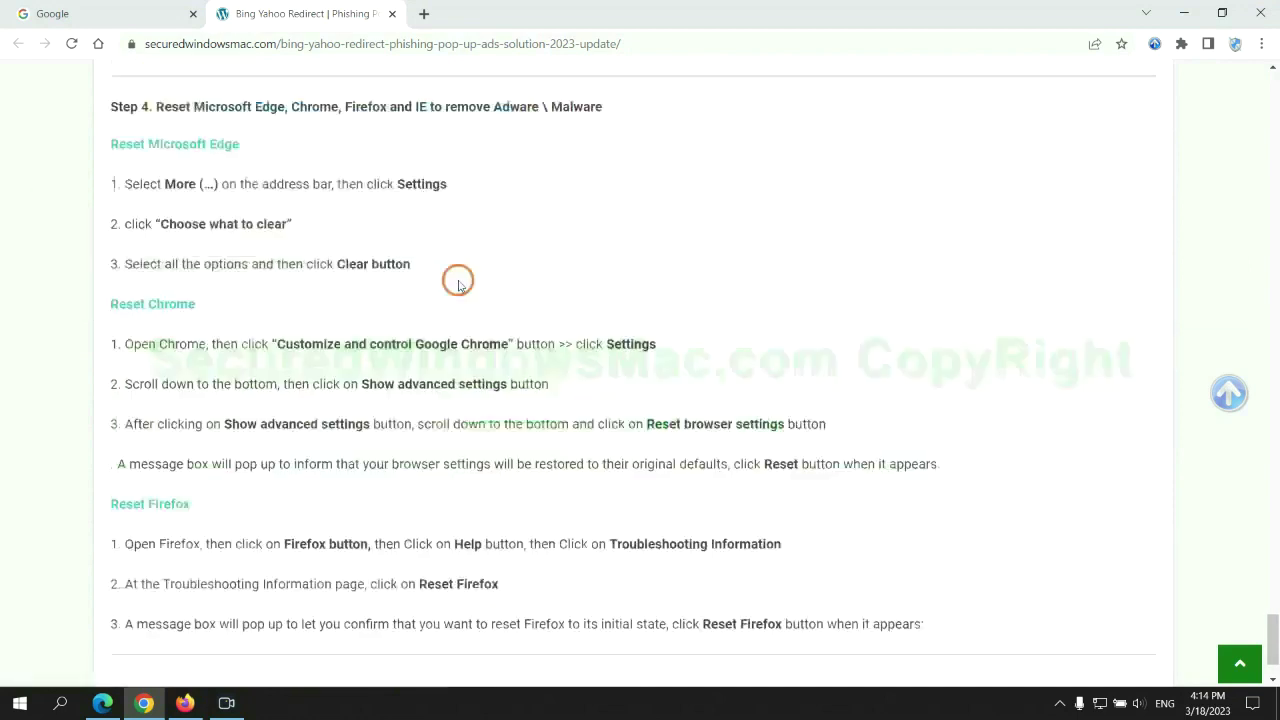
pyautogui.doubleClick(168, 104)
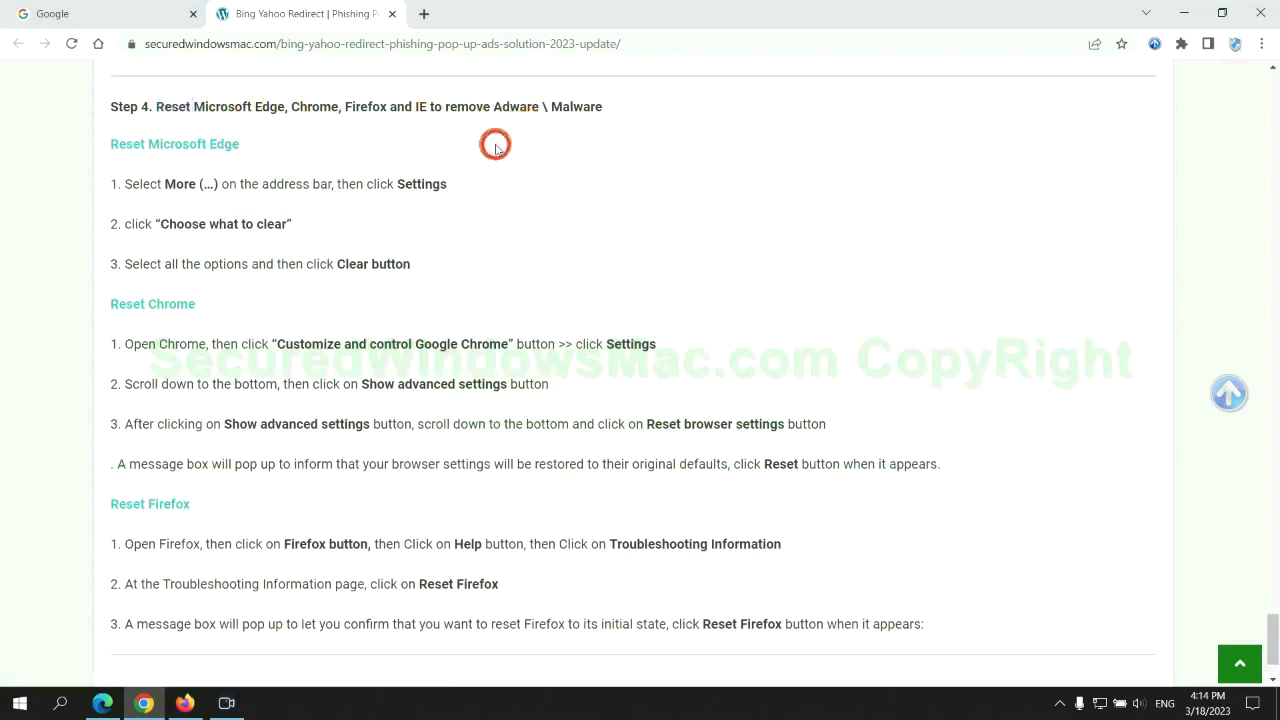
# In Edge's Privacy, search, and services settings, open Choose what to clear, then return to Chrome
pyautogui.click(106, 703)
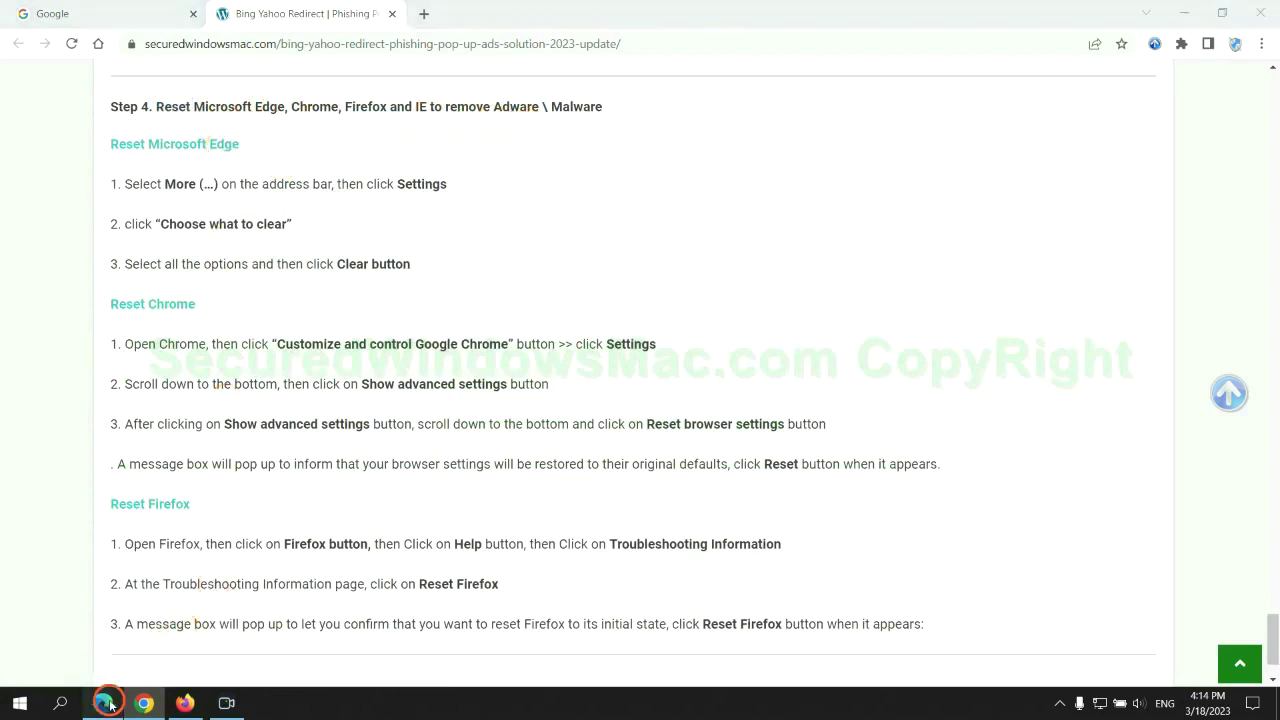
pyautogui.click(1212, 47)
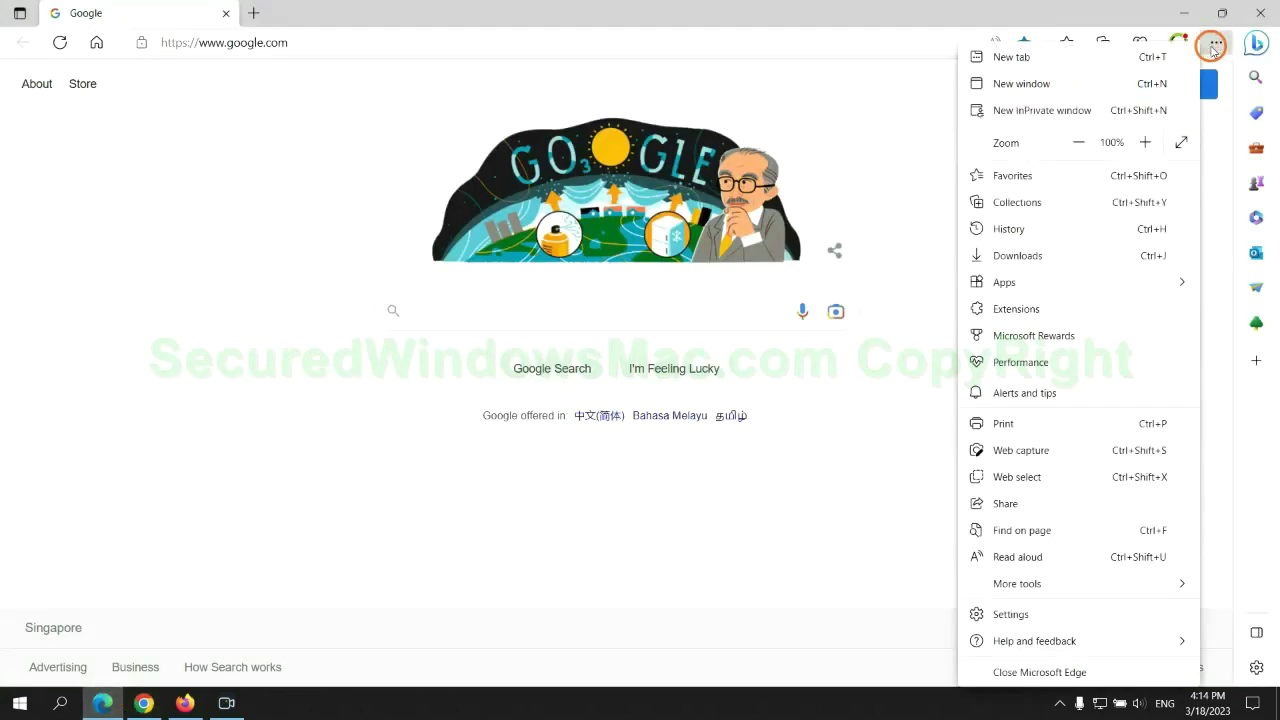
pyautogui.click(1004, 617)
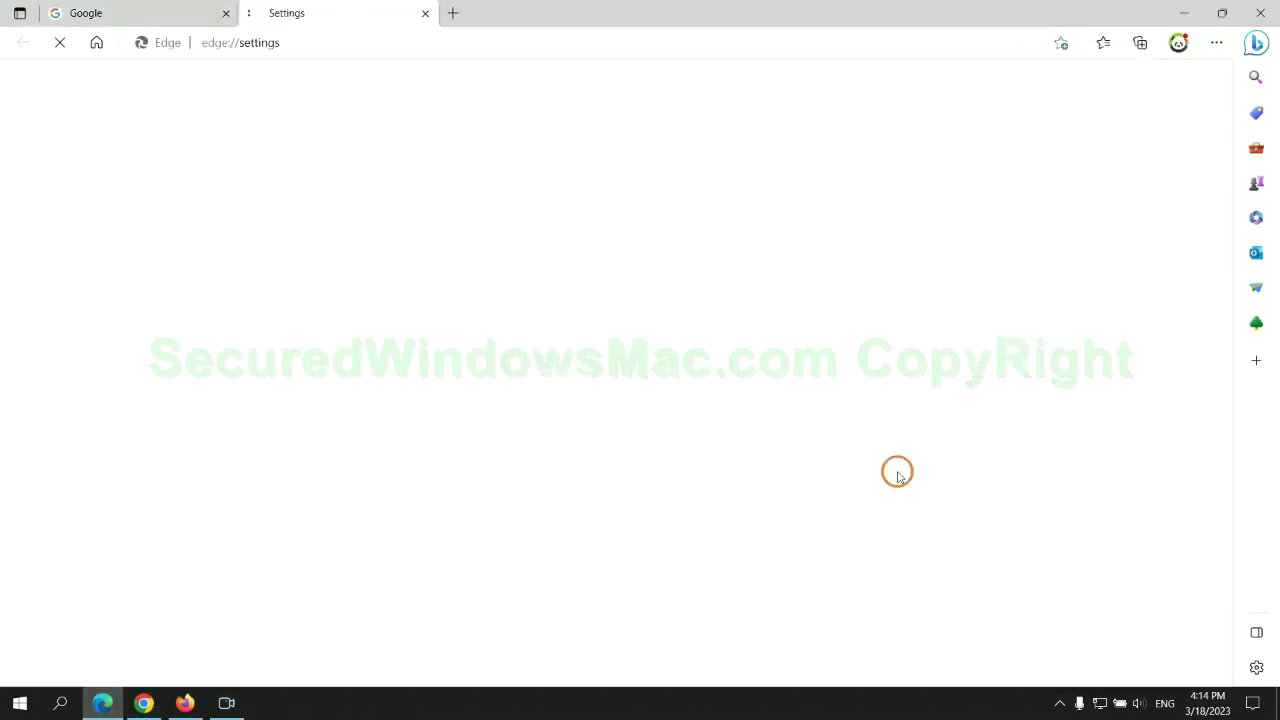
pyautogui.click(209, 201)
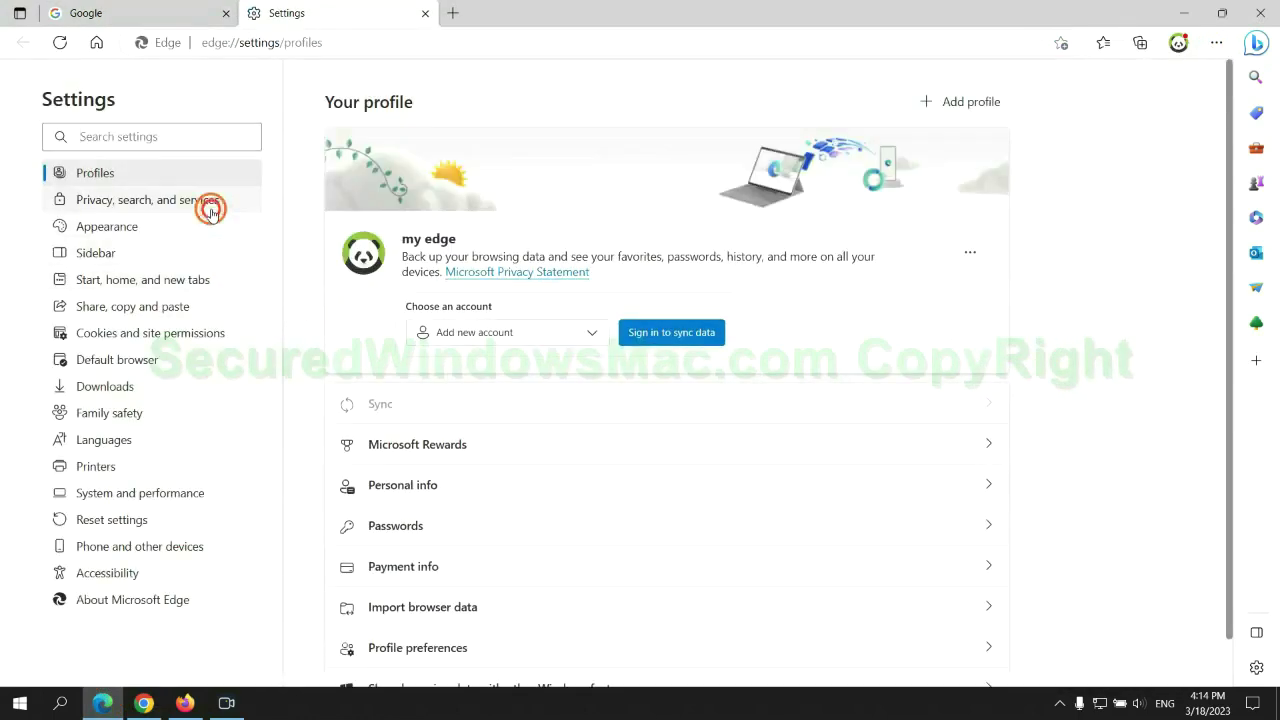
pyautogui.scroll(-3, 1050, 445)
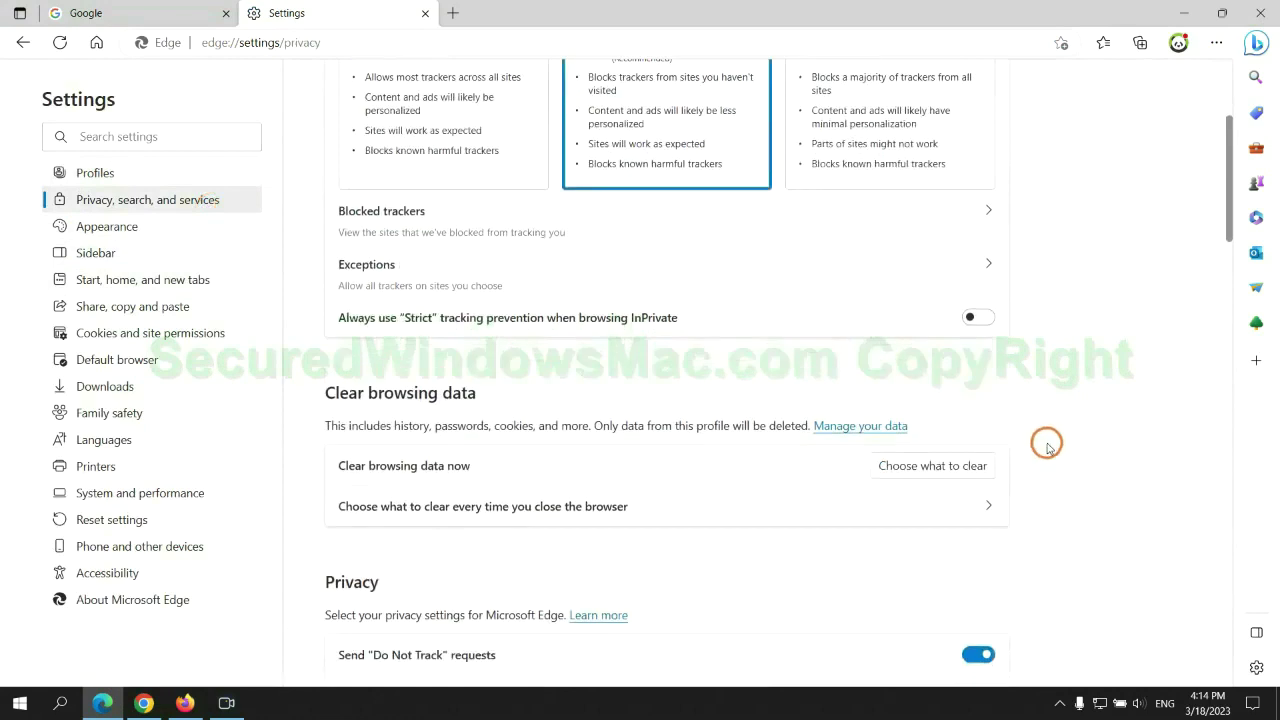
pyautogui.click(948, 466)
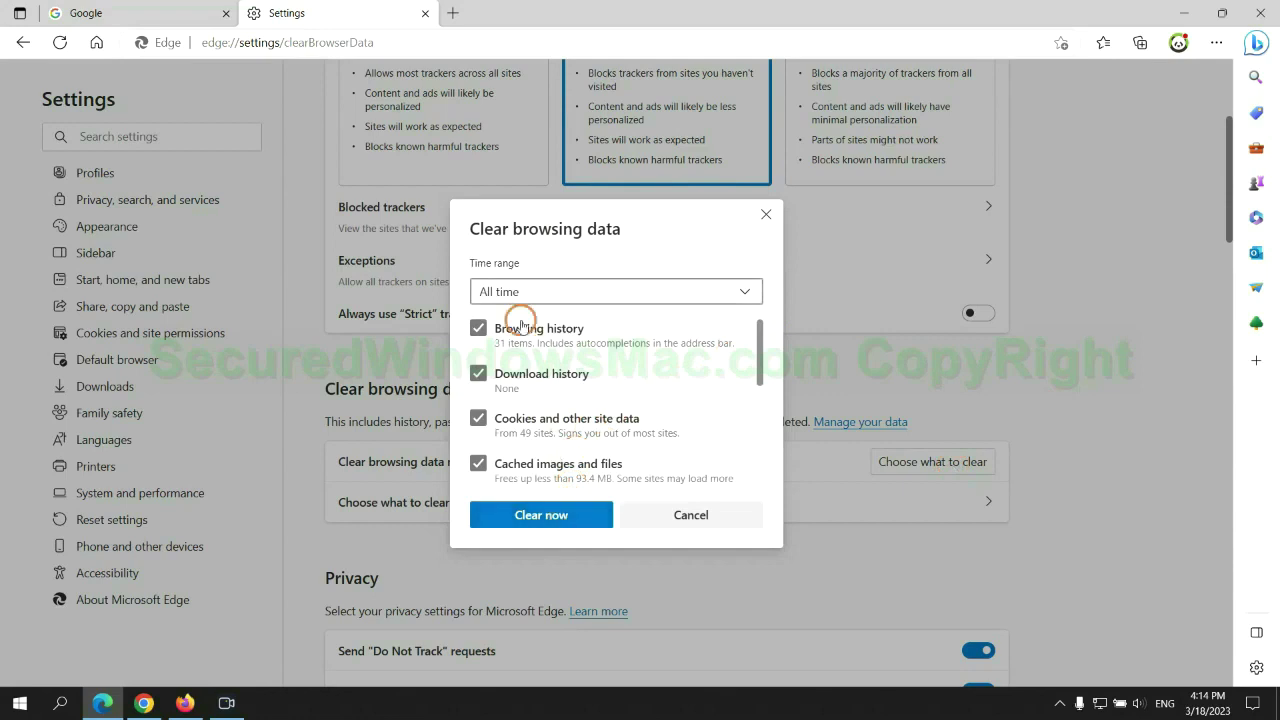
pyautogui.hotkey('alt', 'Tab')
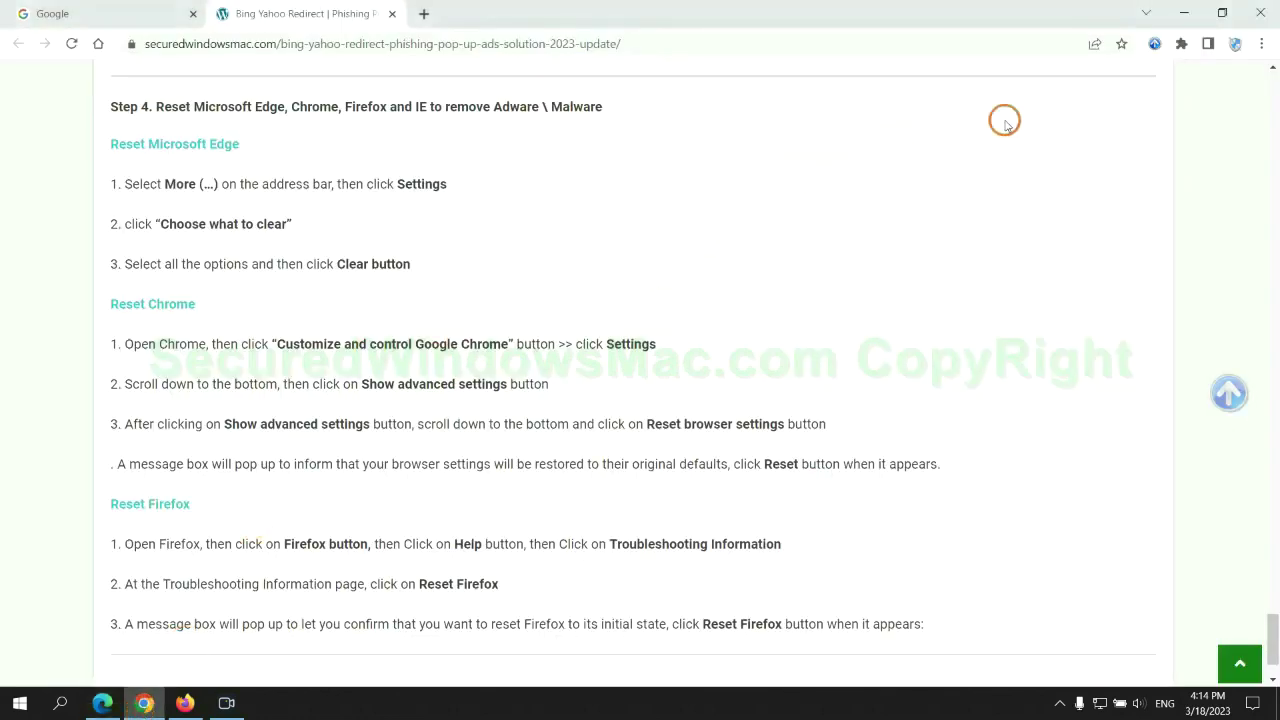
# From Chrome's Settings, bring up the Restore settings to their original defaults confirmation
pyautogui.click(1261, 47)
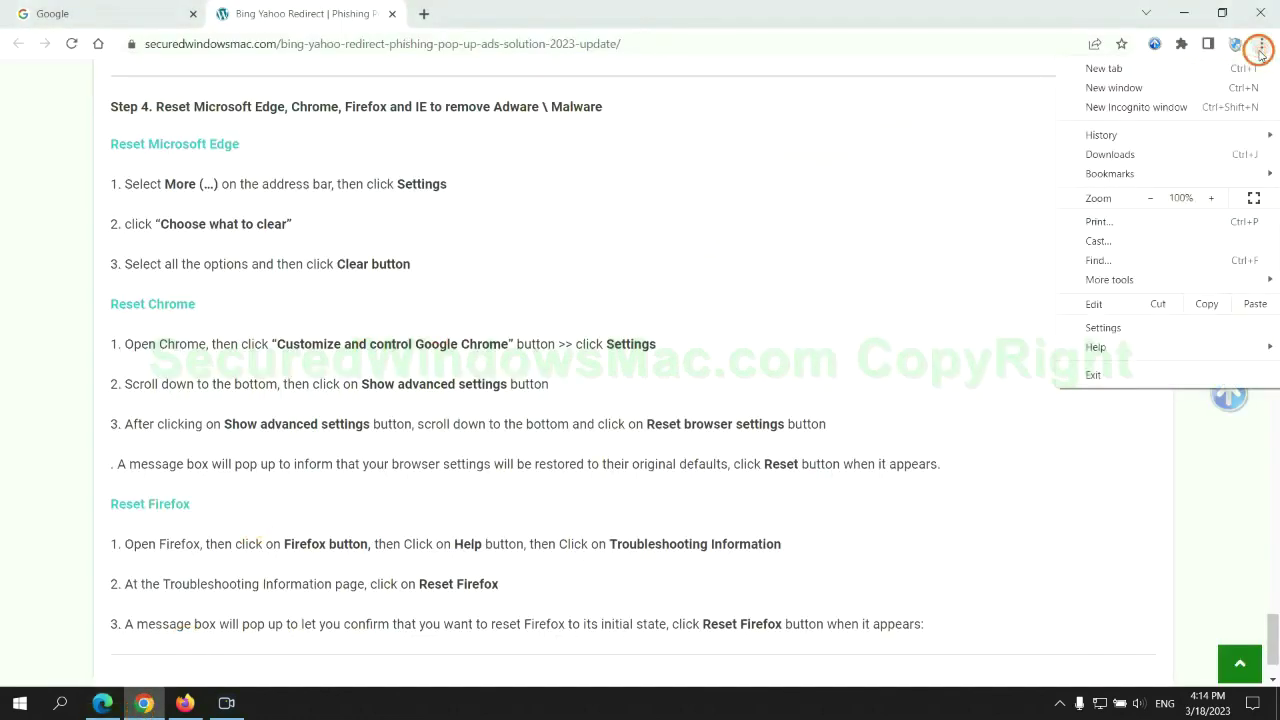
pyautogui.click(1108, 325)
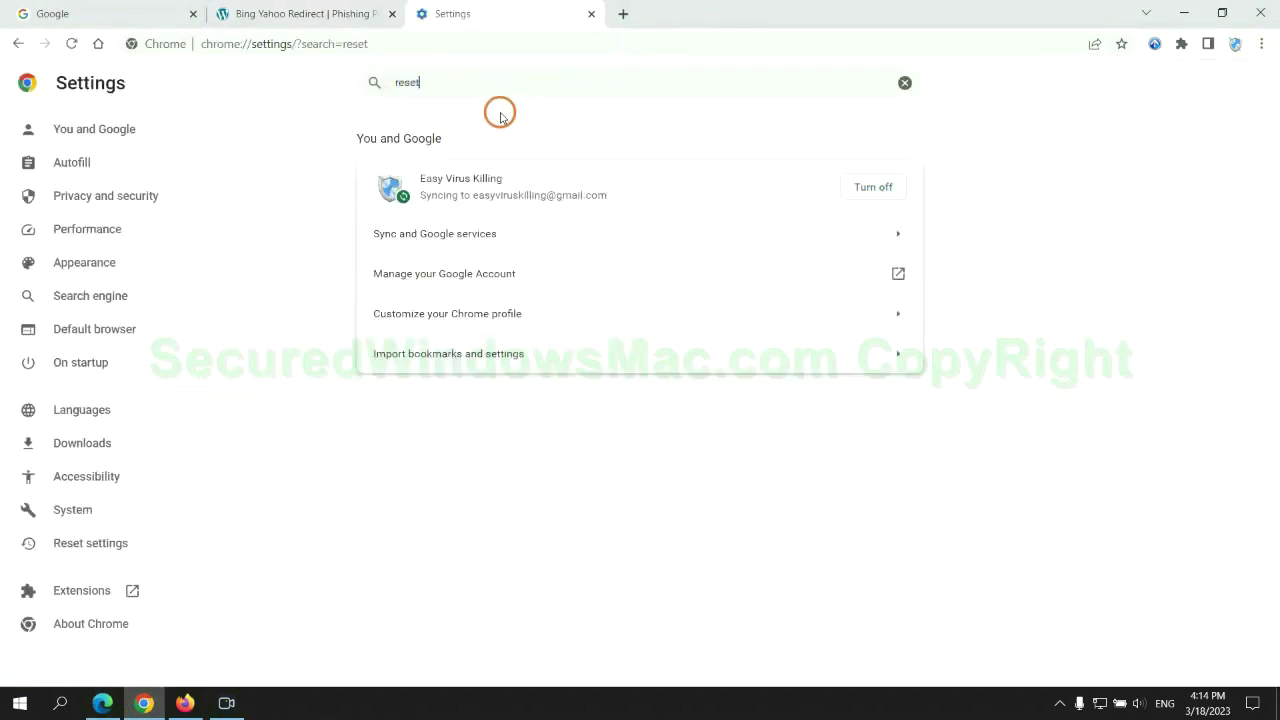
pyautogui.click(670, 447)
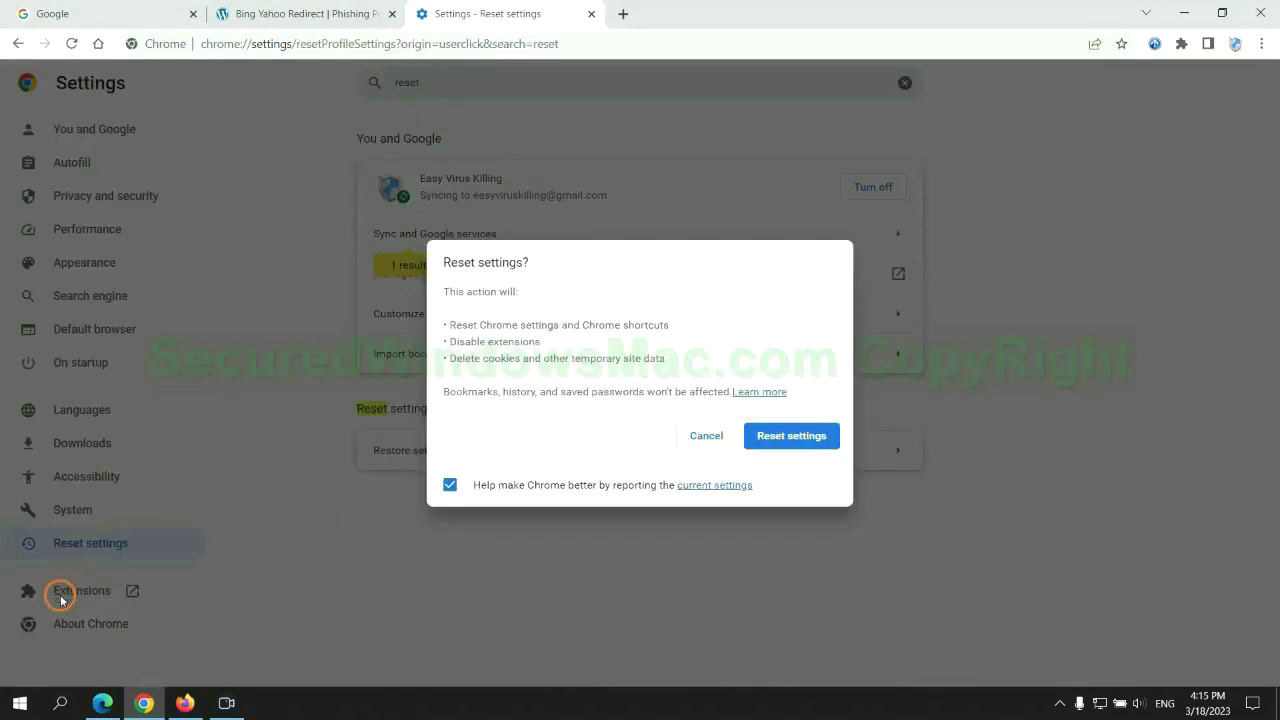
pyautogui.click(183, 690)
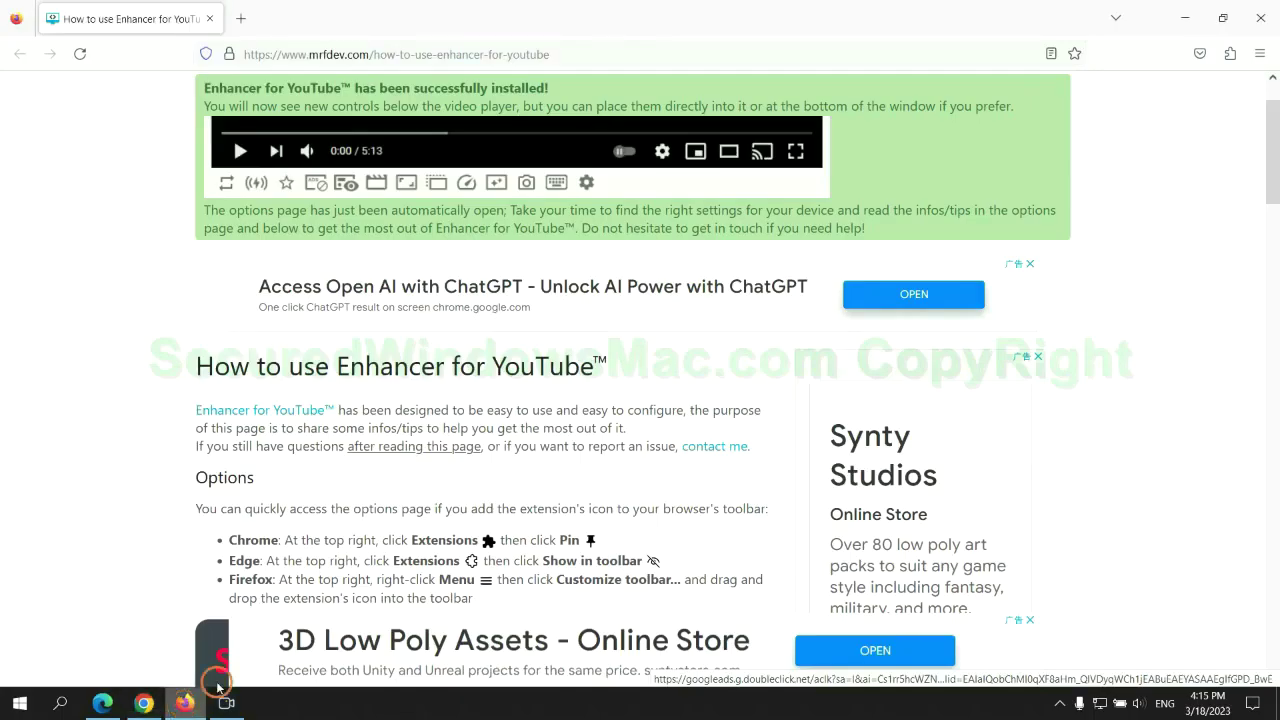
# From Firefox's Help > More troubleshooting information page, bring up the Refresh Firefox prompt, then return to Chrome
pyautogui.click(1258, 55)
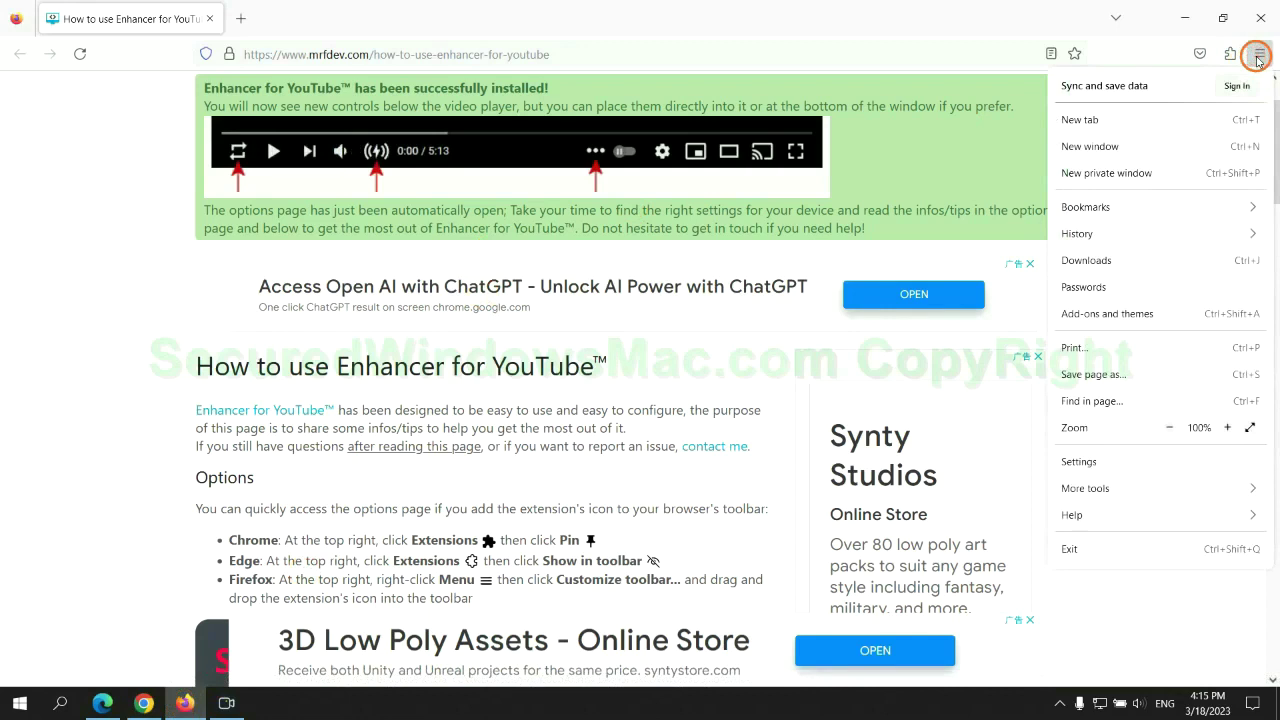
pyautogui.click(1074, 515)
pyautogui.click(1140, 203)
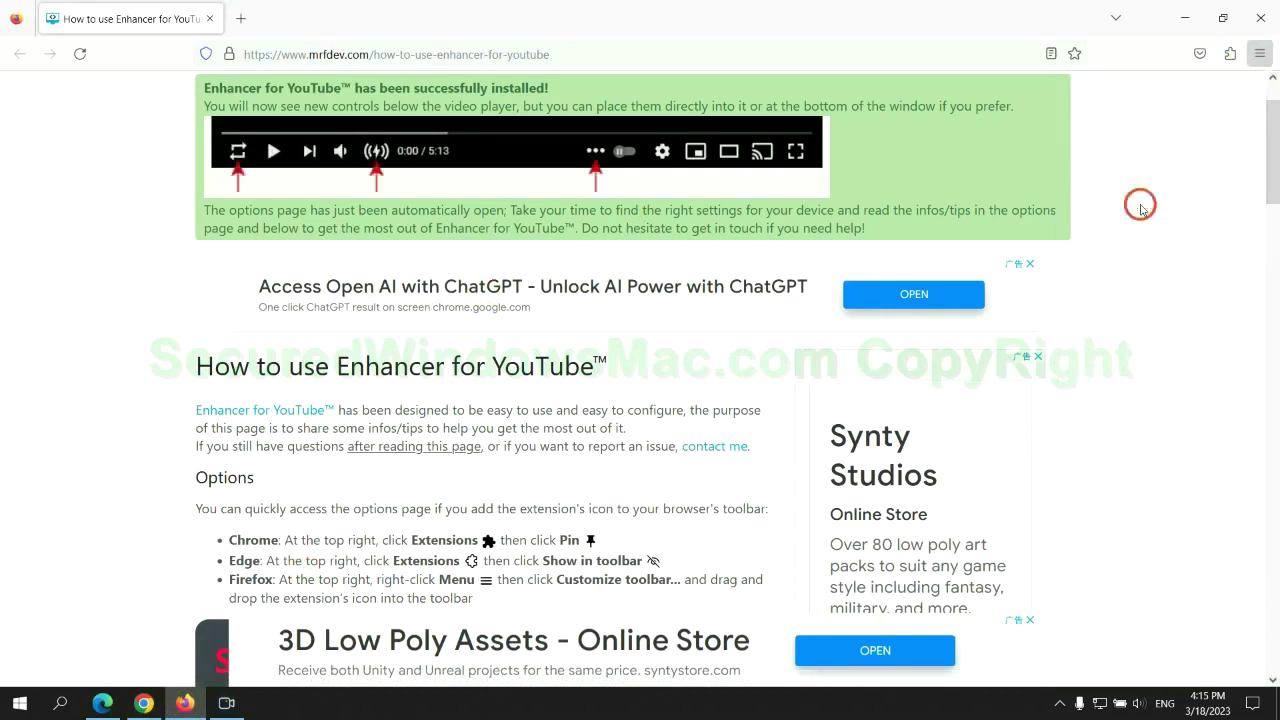
pyautogui.click(885, 196)
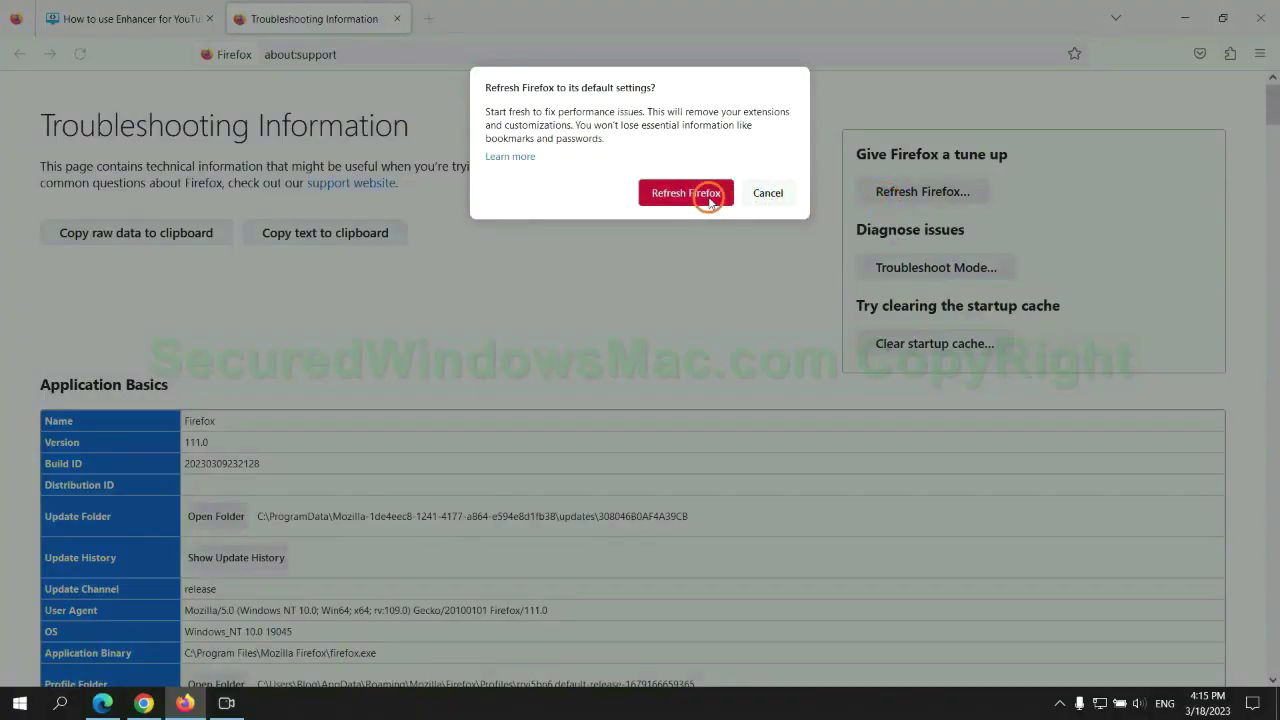
pyautogui.click(144, 703)
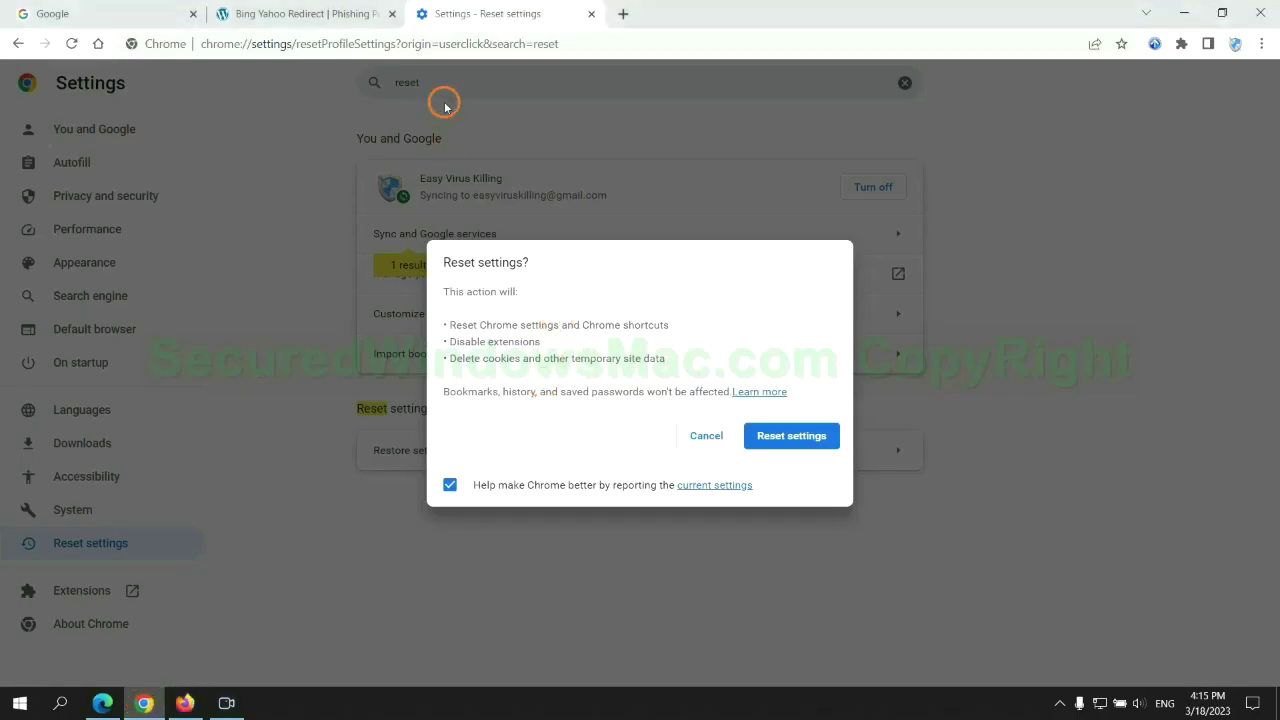